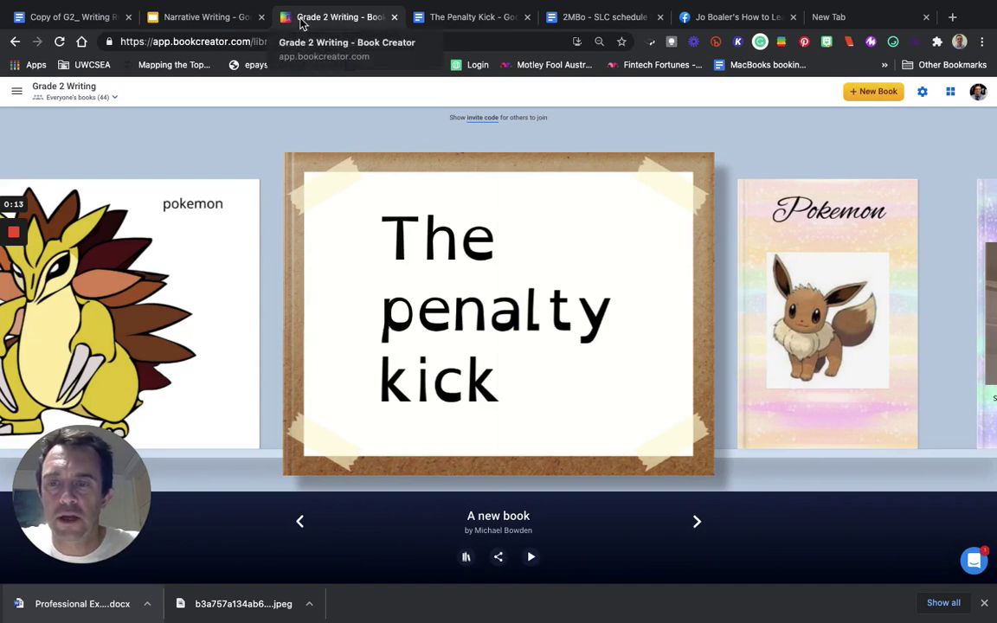
Step: Read through The Penalty Kick story document in Google Docs
left_click(458, 21)
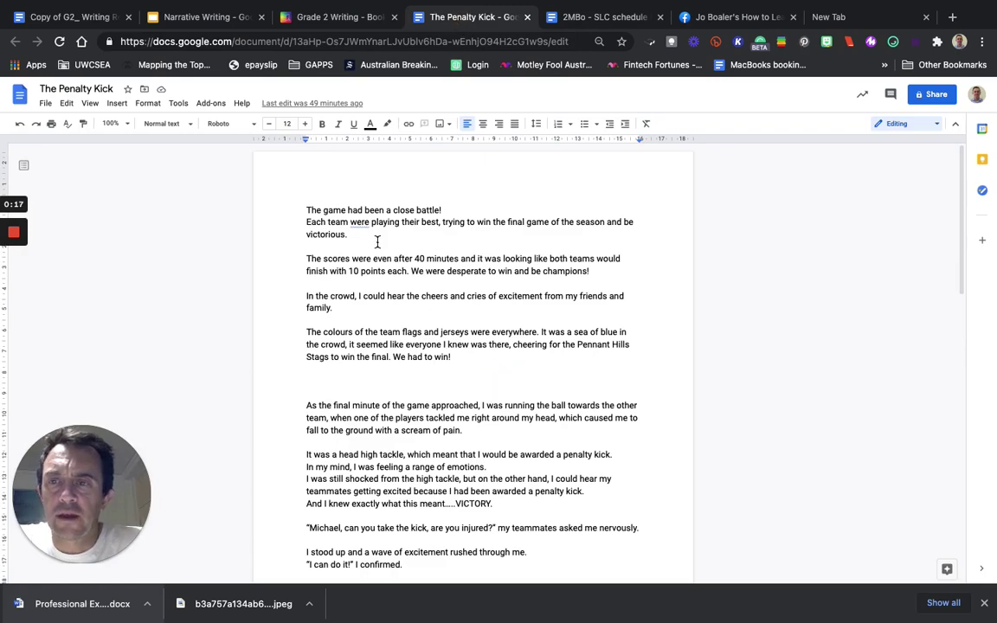
scroll(491, 315, "down", 6)
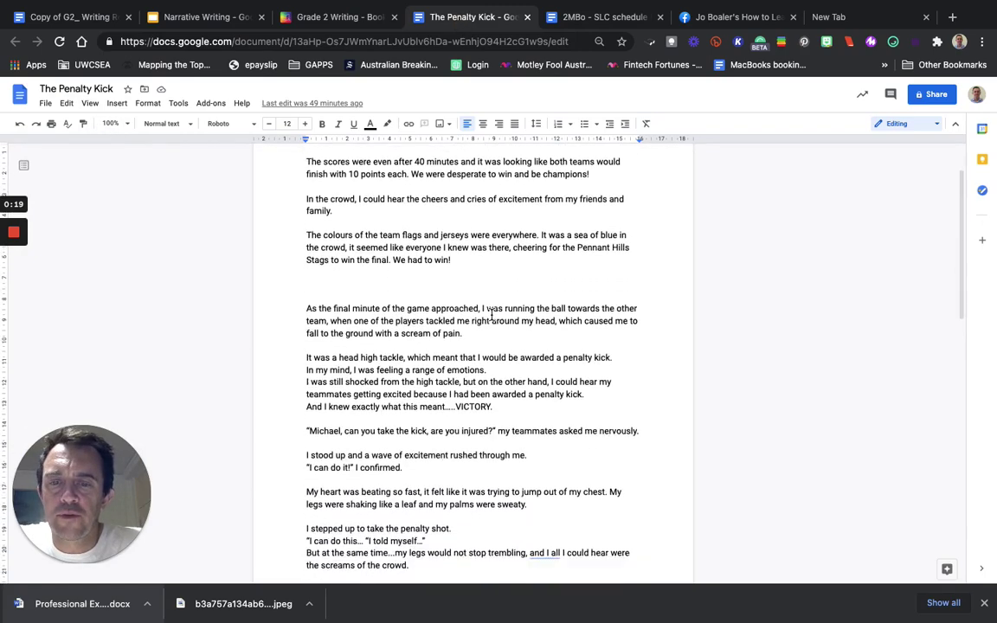
scroll(491, 315, "down", 5)
scroll(475, 327, "up", 15)
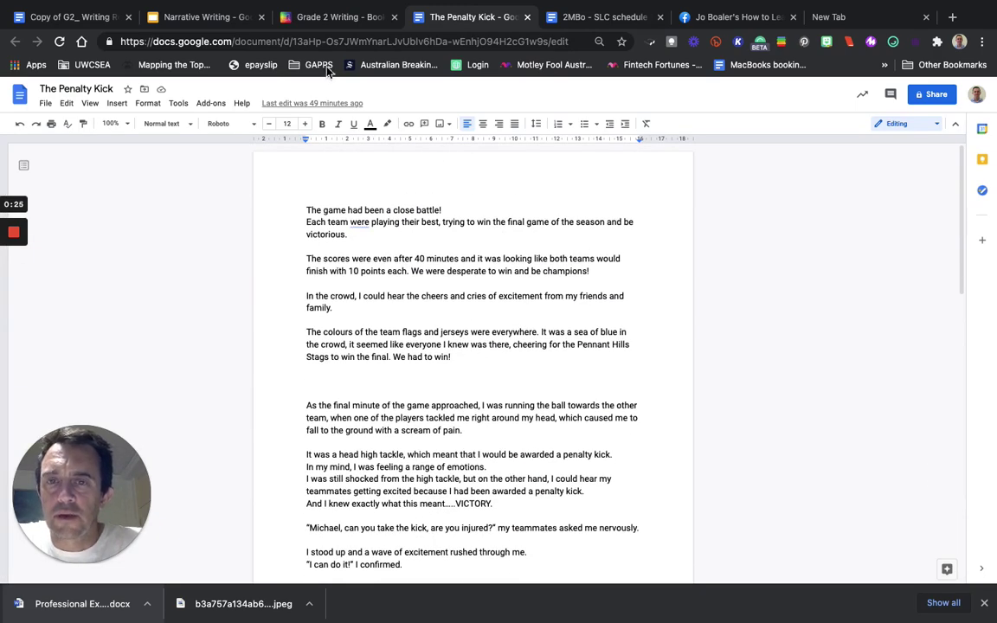
Step: Open The penalty kick book from the Grade 2 Writing library for editing
left_click(329, 19)
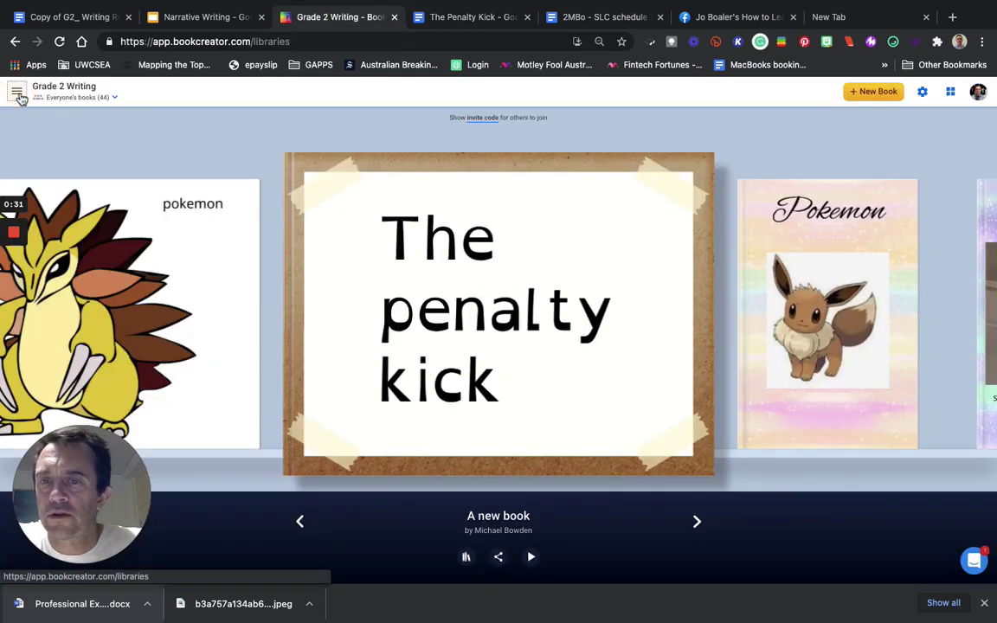
left_click(18, 94)
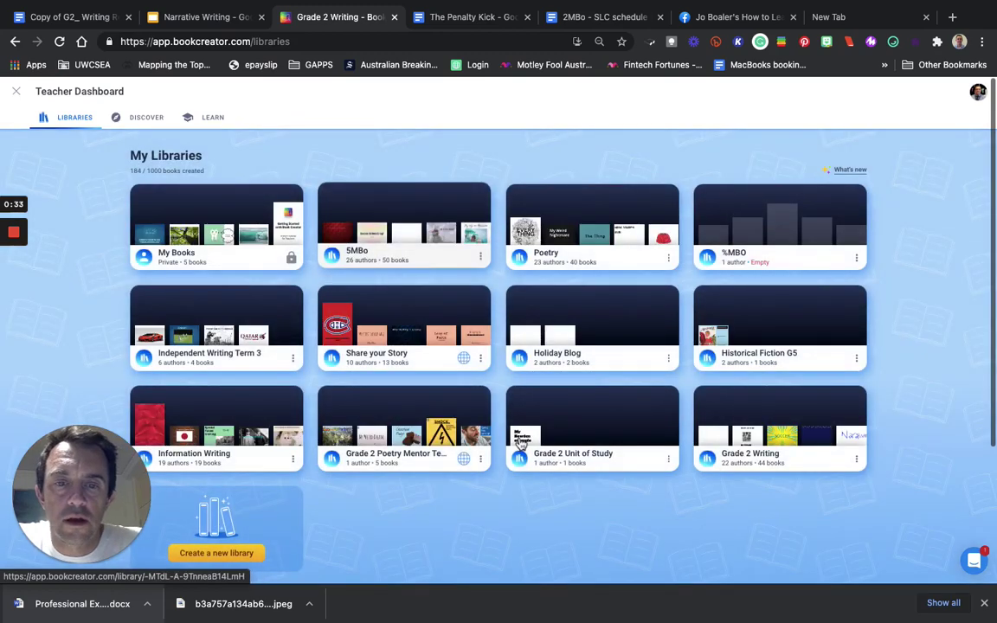
left_click(773, 403)
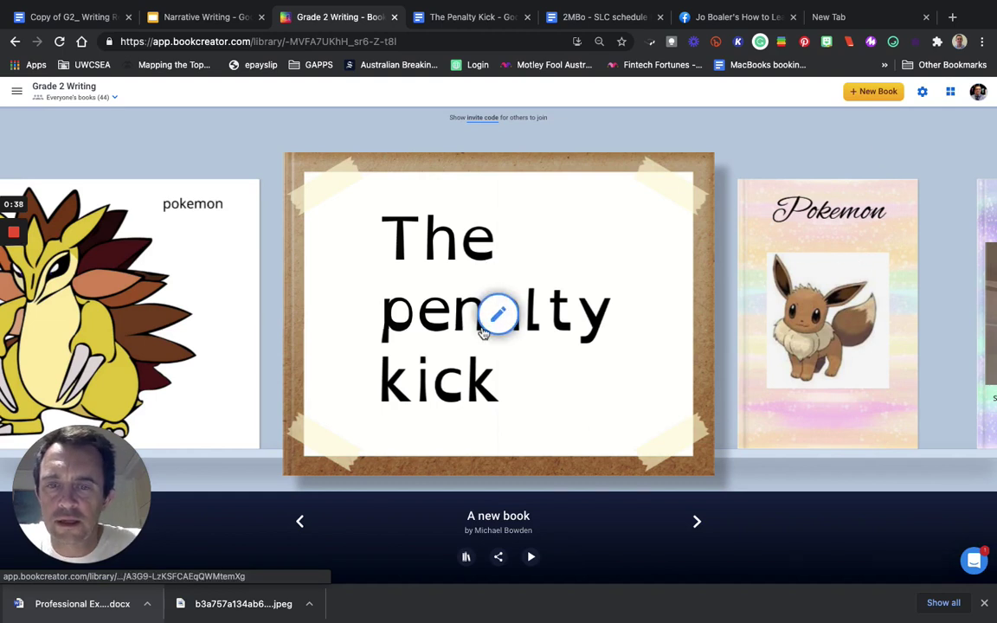
left_click(499, 315)
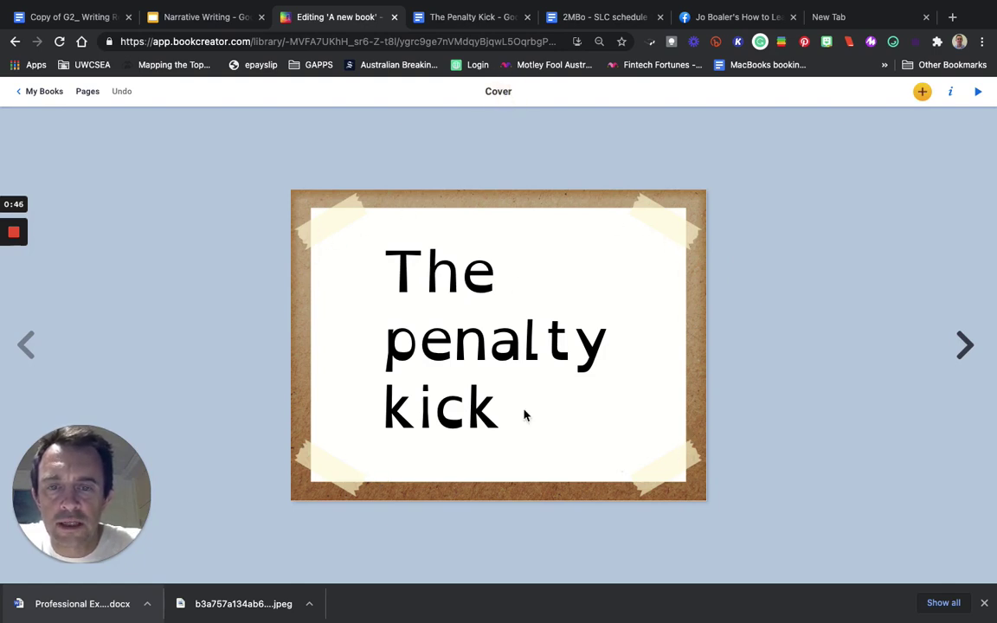
Step: Page from the cover to page 7, then add two blank pages for nine in total
left_click(486, 393)
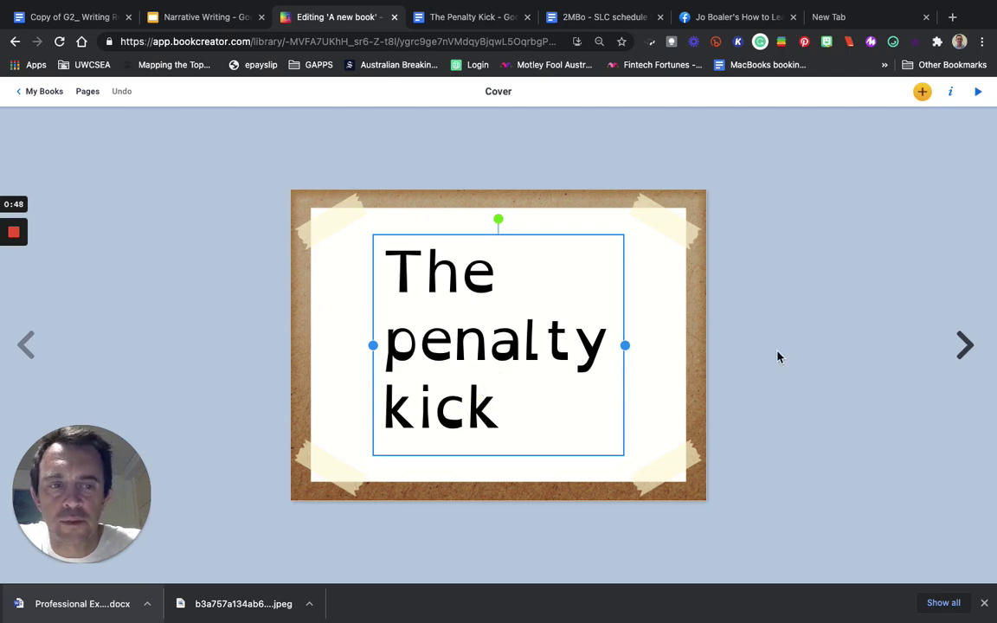
left_click(964, 346)
left_click(966, 347)
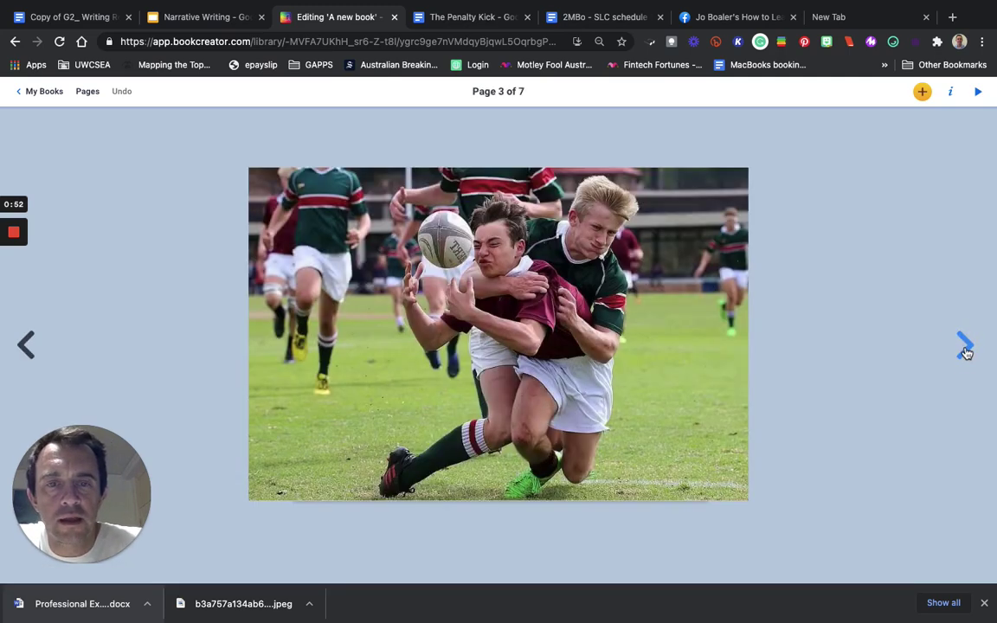
left_click(966, 348)
left_click(966, 348)
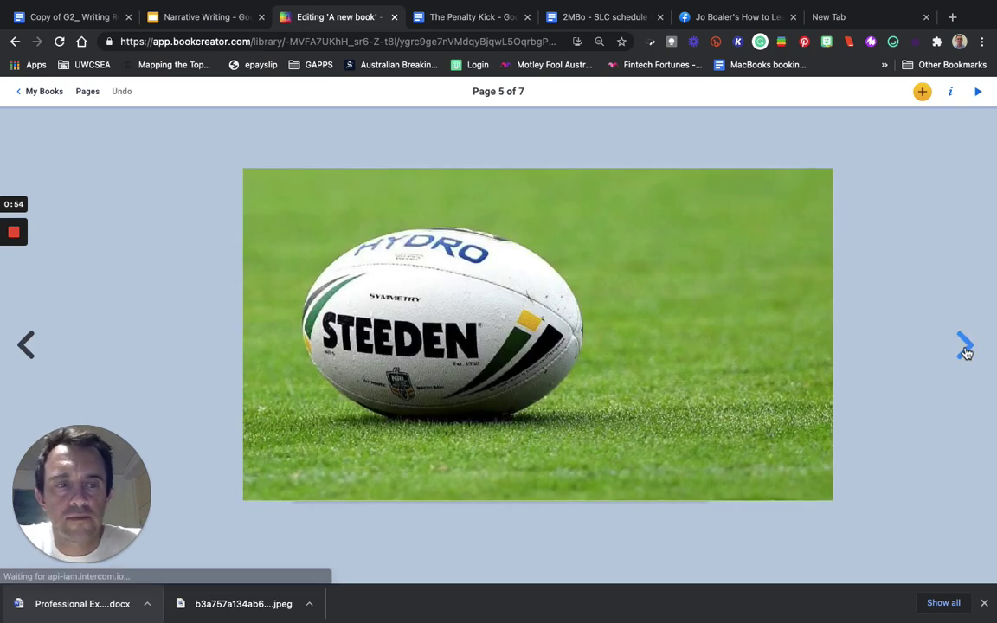
left_click(966, 348)
left_click(965, 348)
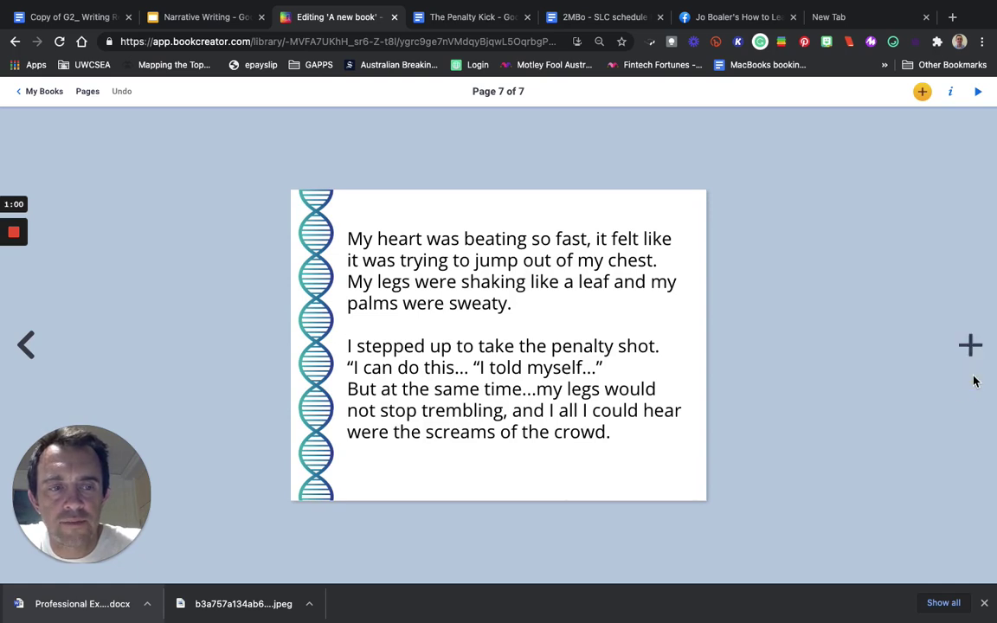
left_click(969, 357)
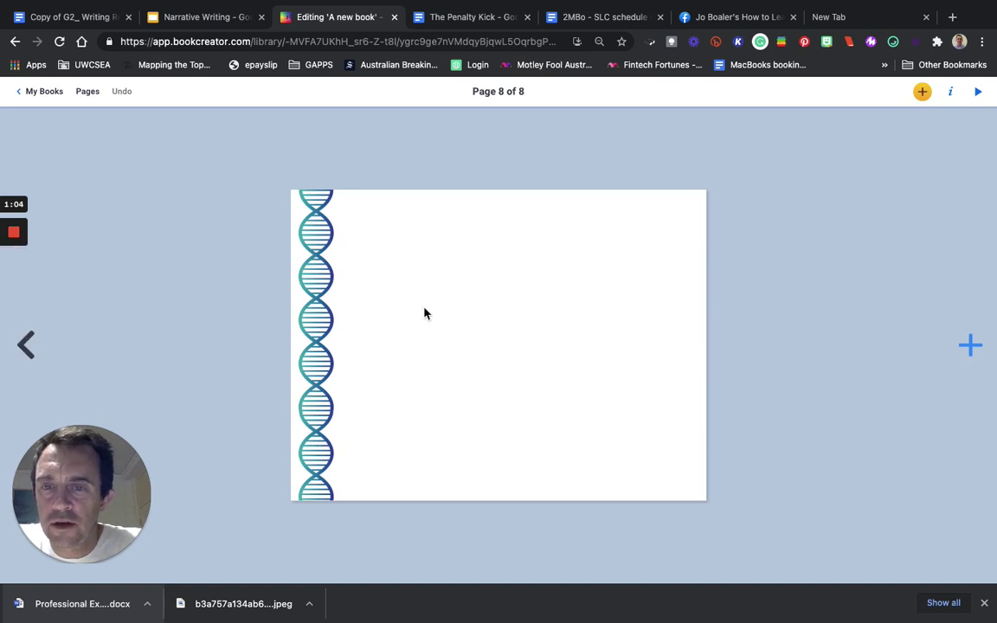
left_click(981, 349)
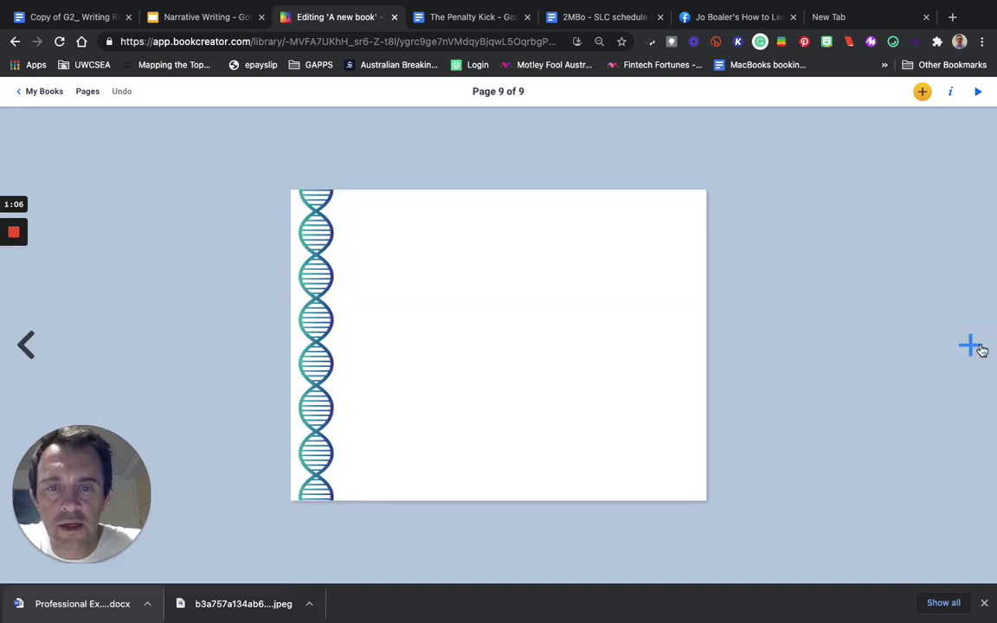
Step: Review the nine page thumbnails, open pages 2 and 7, and leave page 7's text unchanged
left_click(84, 99)
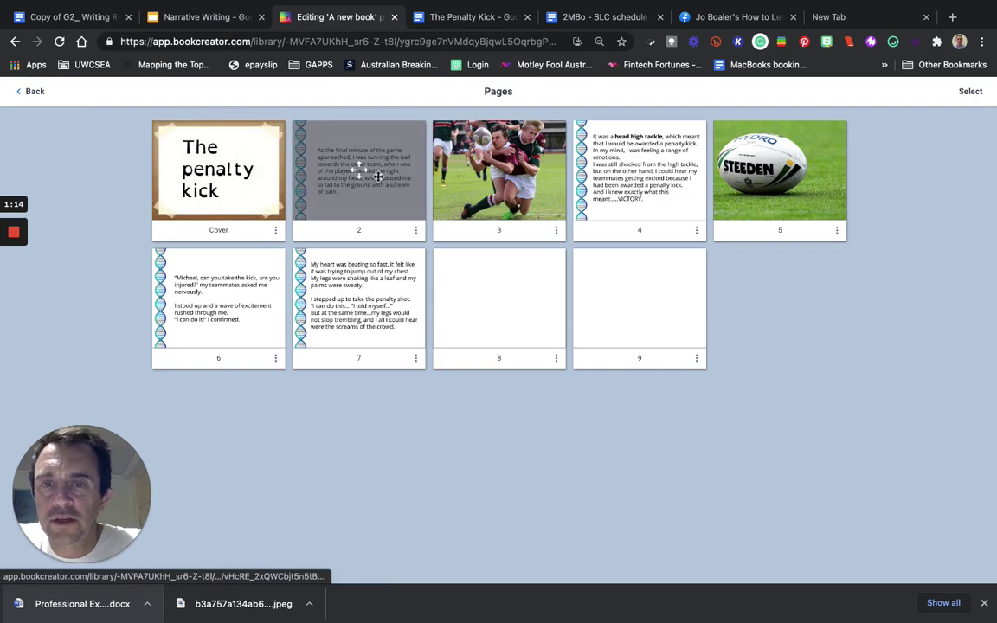
left_click(329, 166)
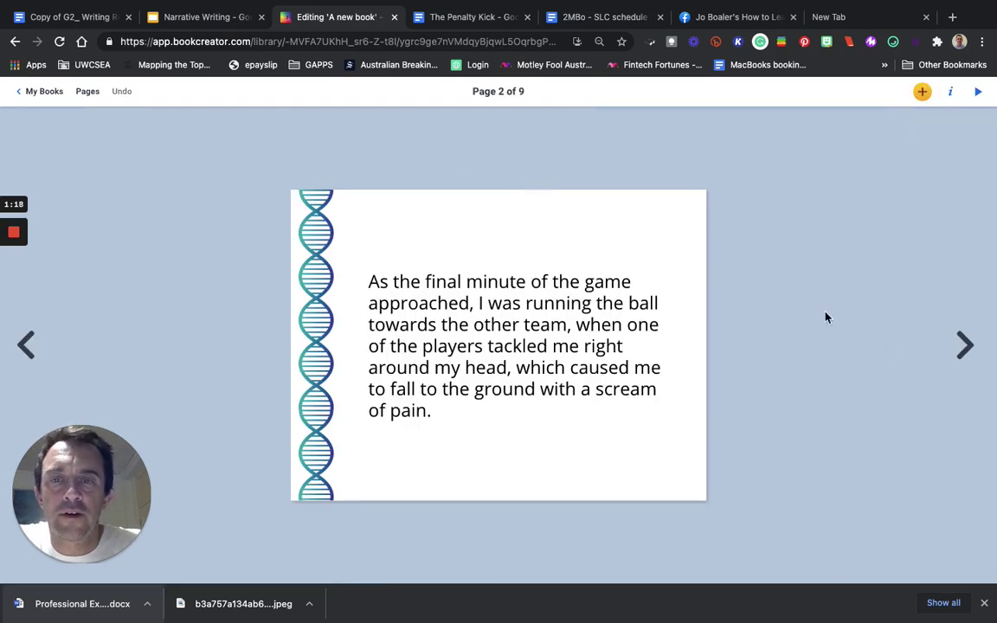
left_click(88, 92)
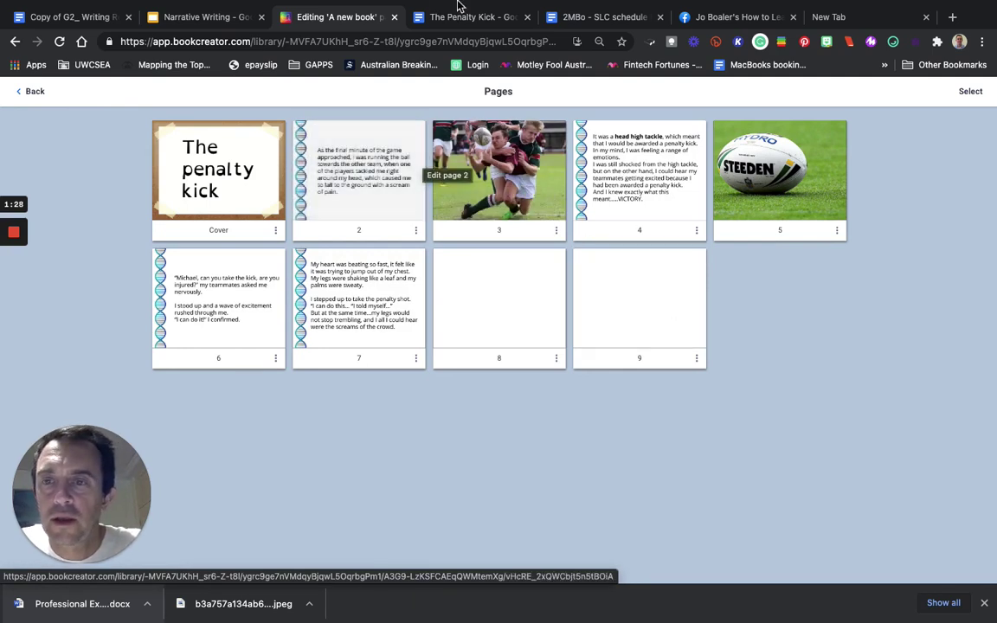
mouse_move(363, 31)
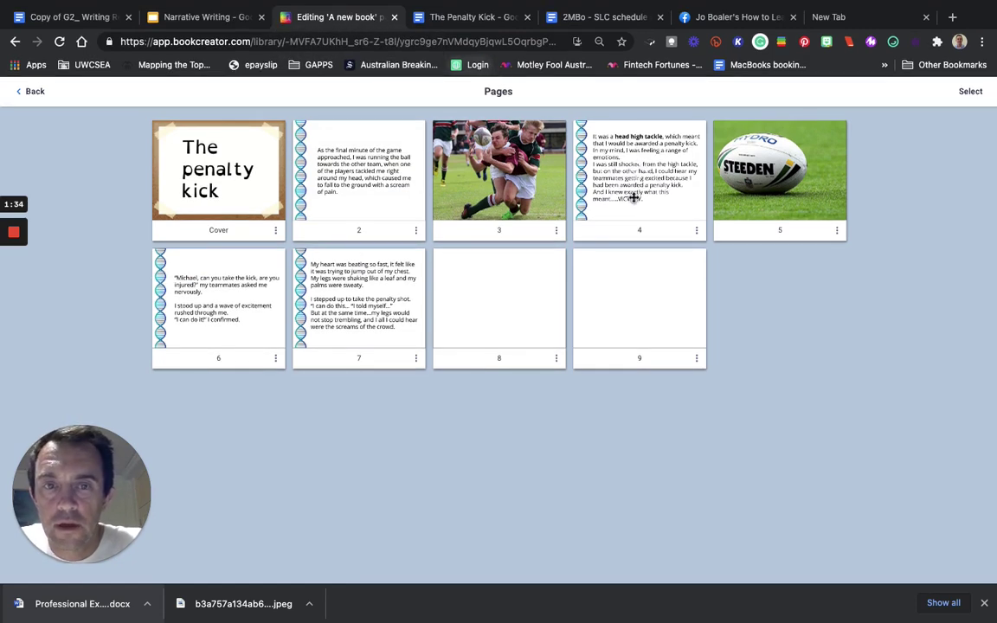
left_click(380, 298)
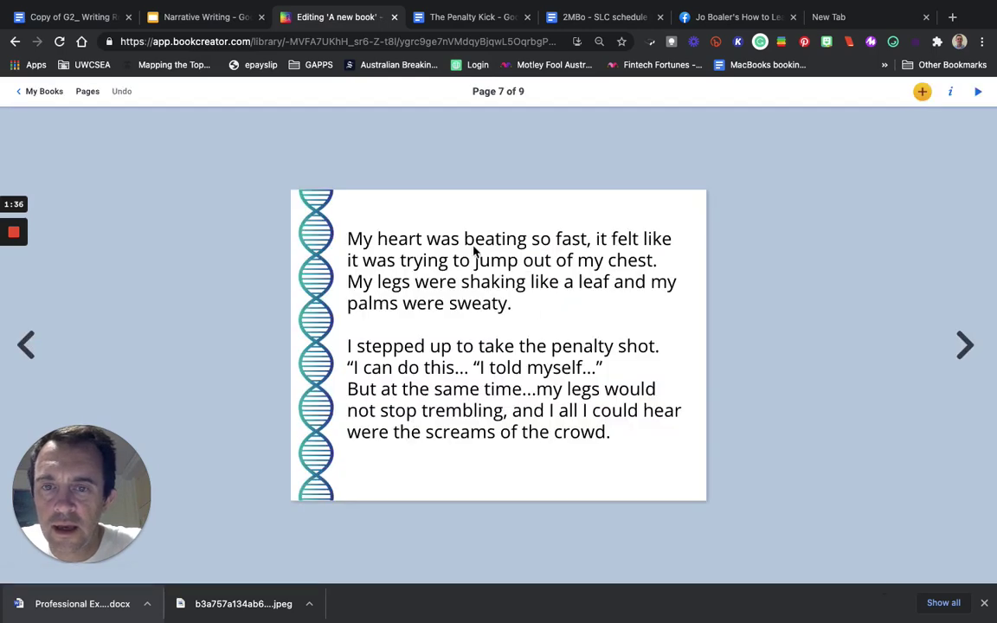
double_click(556, 389)
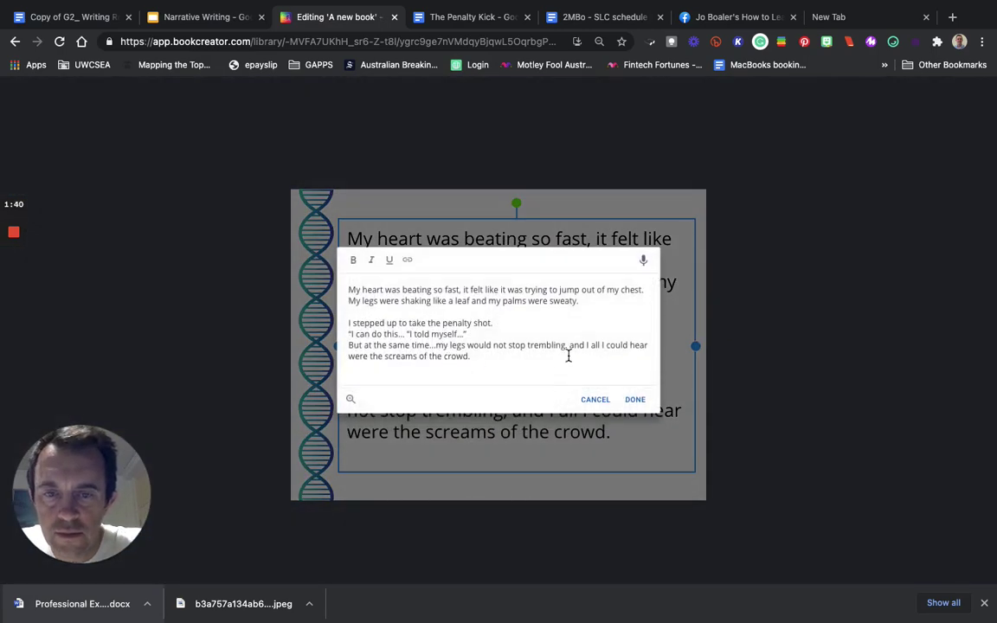
left_click(636, 403)
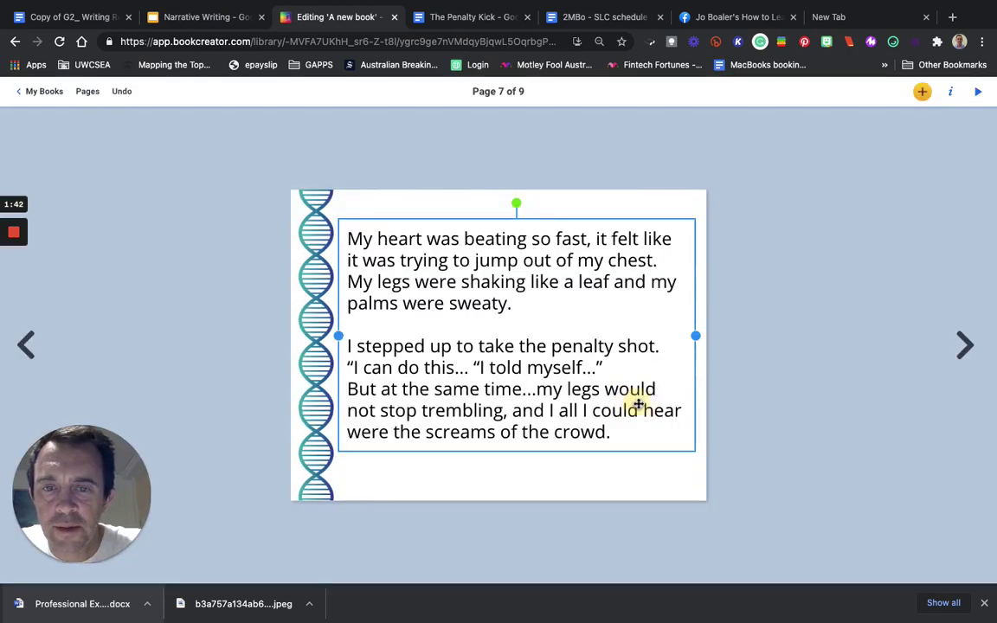
Step: Scroll through The Penalty Kick story, briefly checking page 7 of the book
left_click(483, 18)
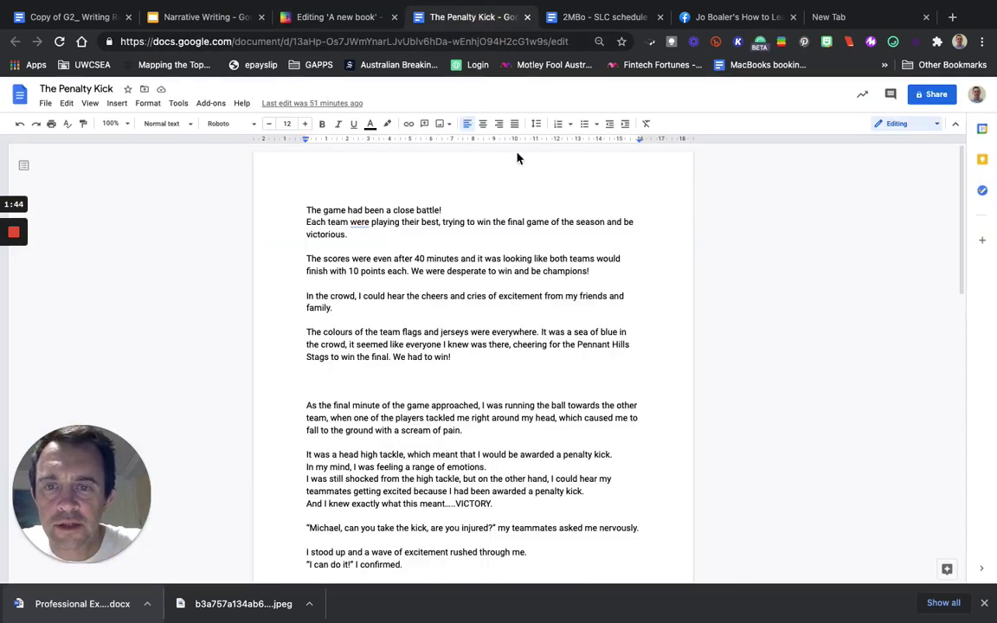
left_click(546, 394)
scroll(546, 394, "down", 5)
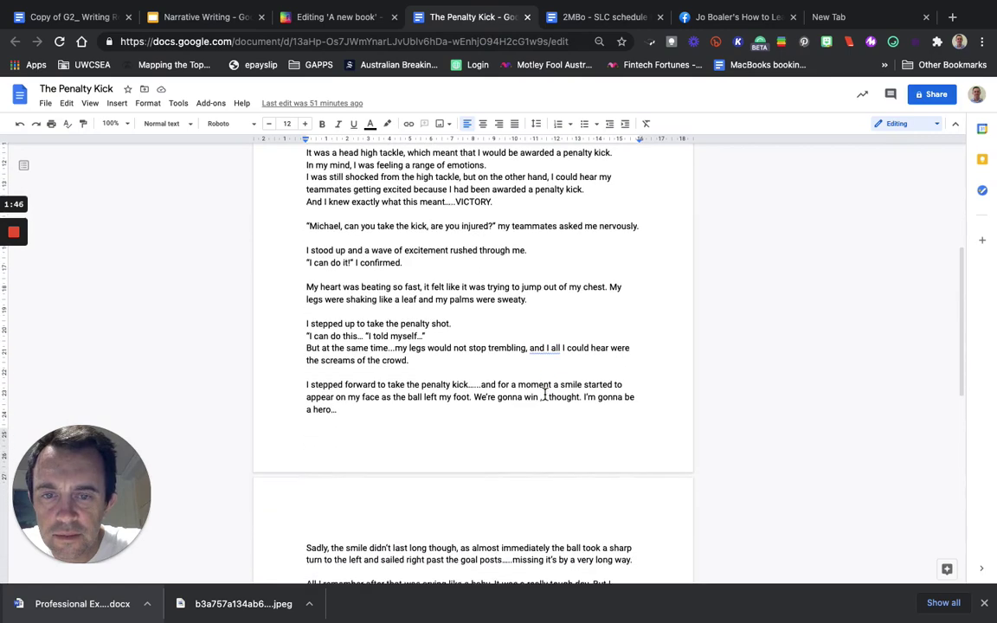
scroll(447, 290, "down", 1)
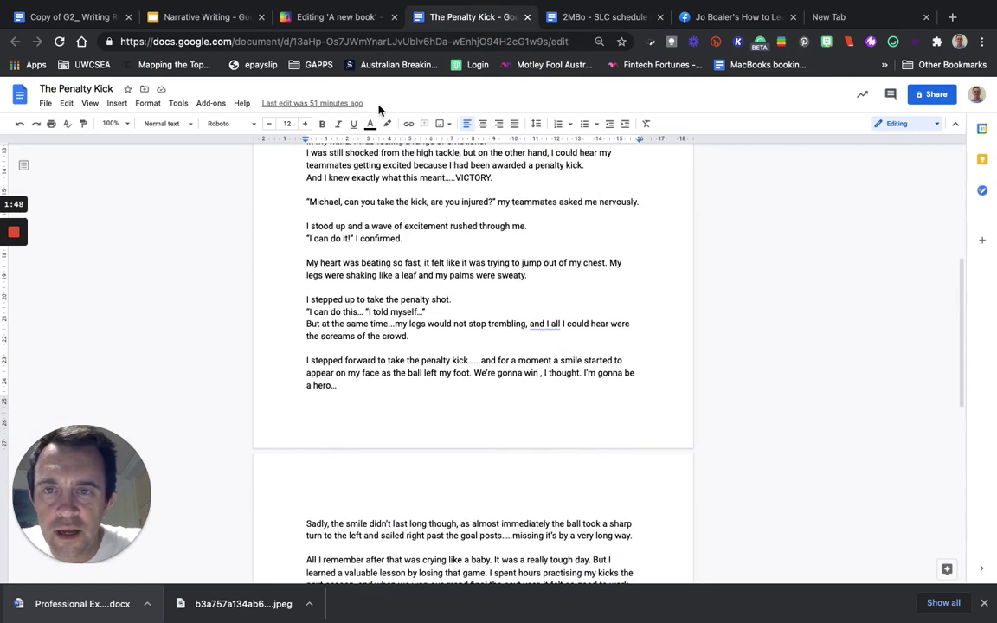
left_click(323, 18)
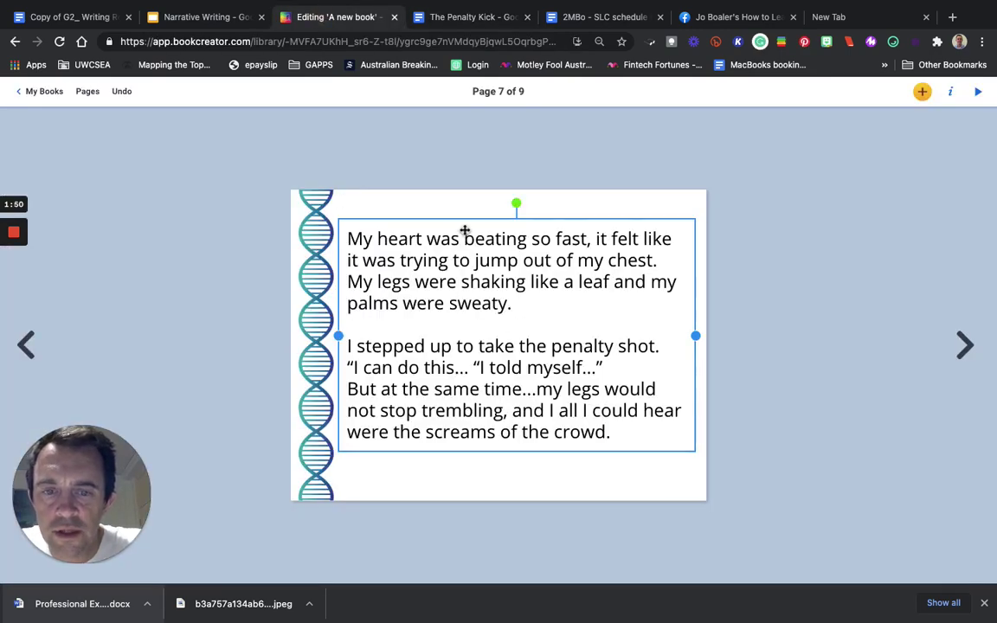
left_click(454, 18)
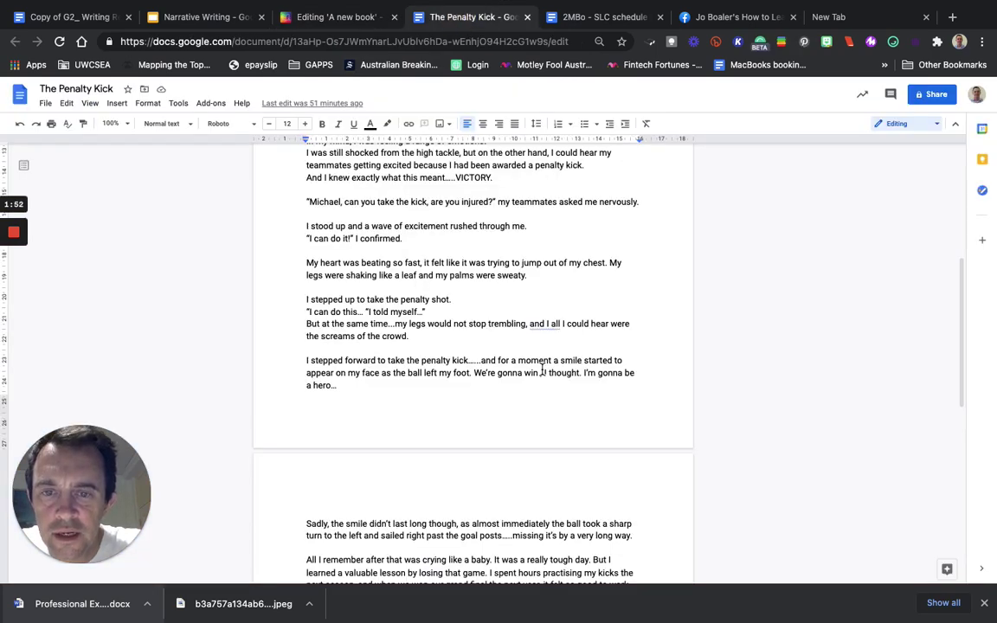
scroll(543, 370, "down", 1)
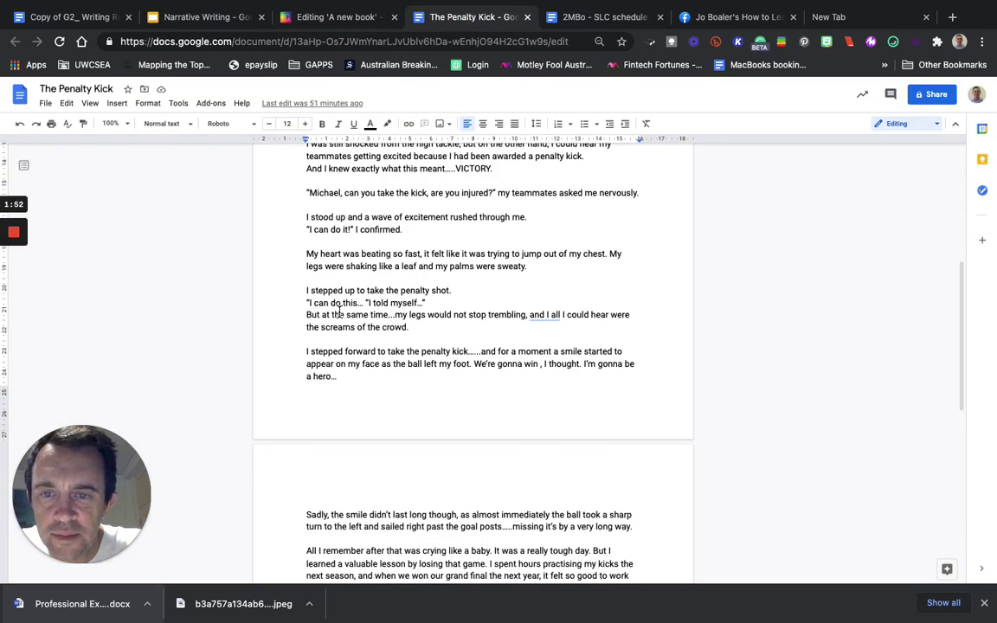
Step: Zoom the document to 125% and copy the 'I stepped forward…' paragraph
left_click(126, 124)
left_click(116, 242)
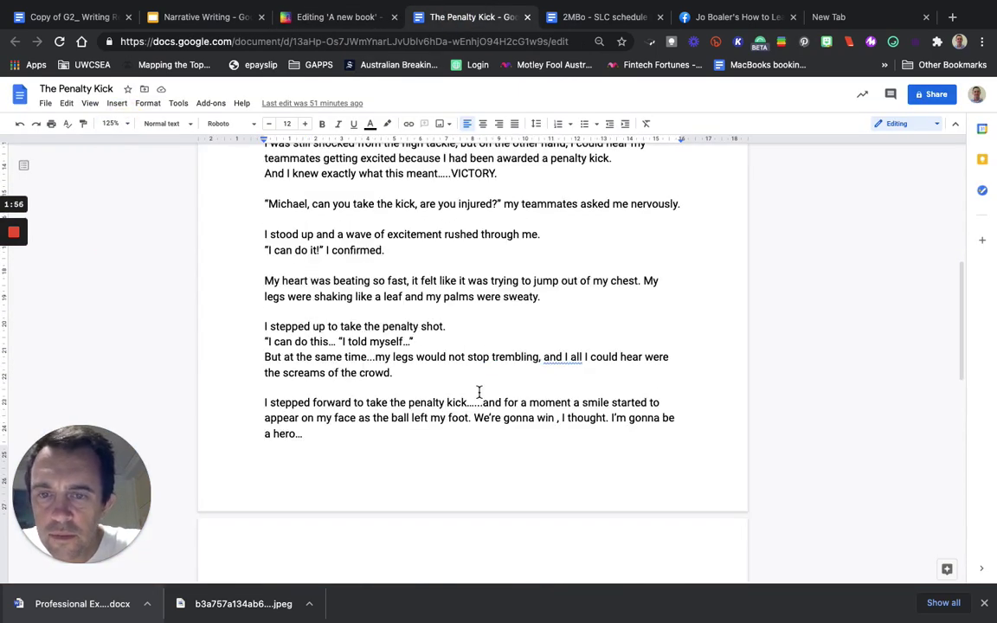
triple_click(358, 375)
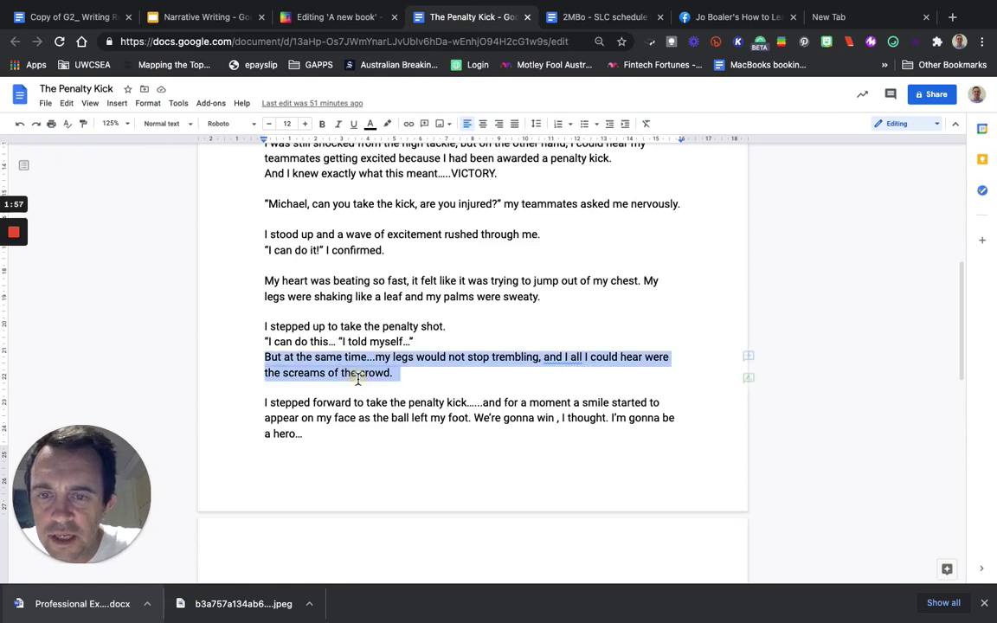
left_click(425, 363)
scroll(424, 363, "down", 5)
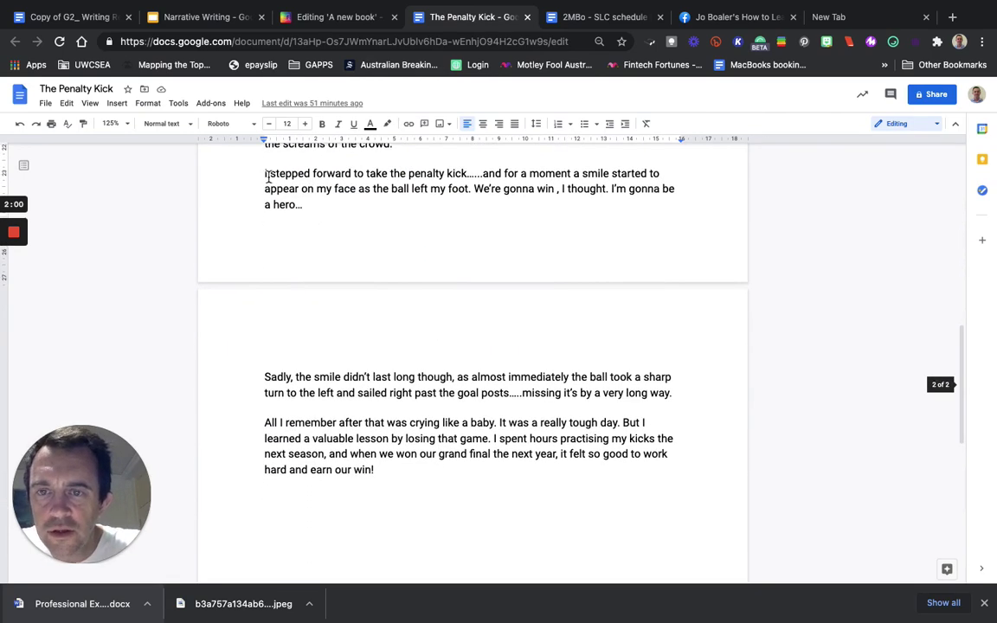
left_click(261, 174)
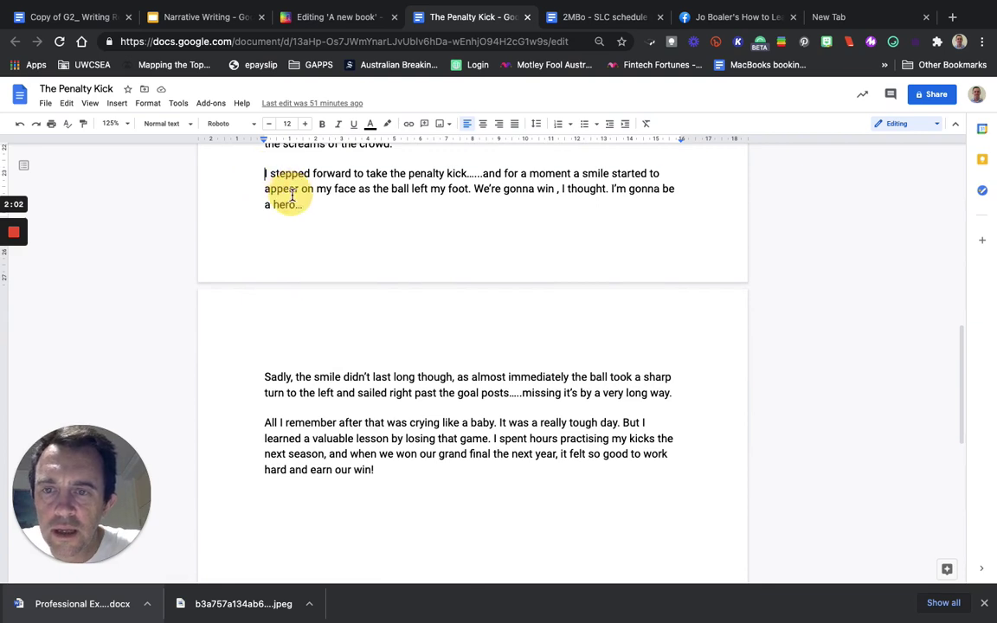
left_click(319, 207, "shift")
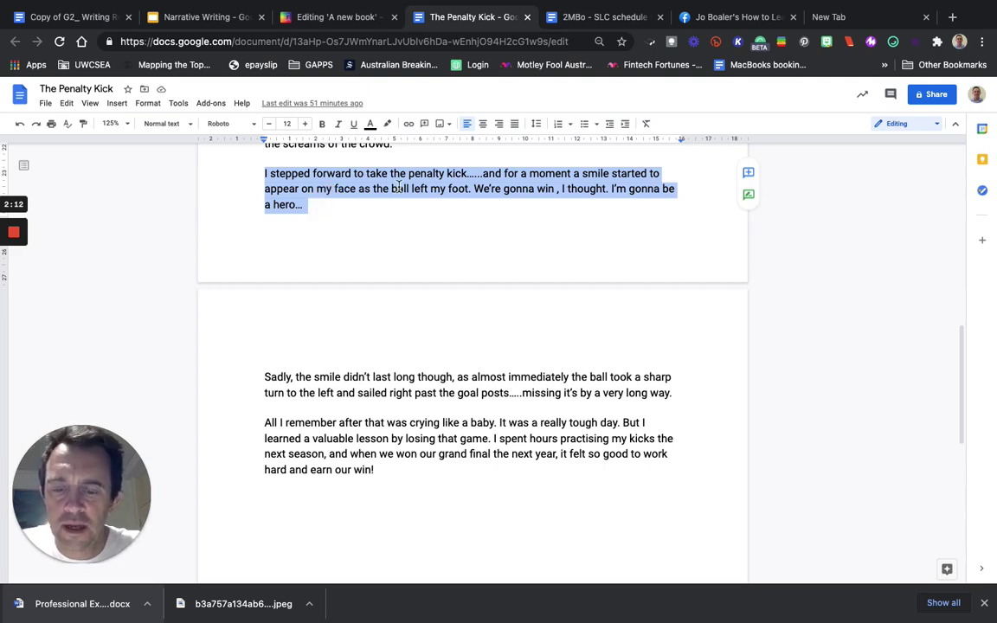
left_click(347, 19)
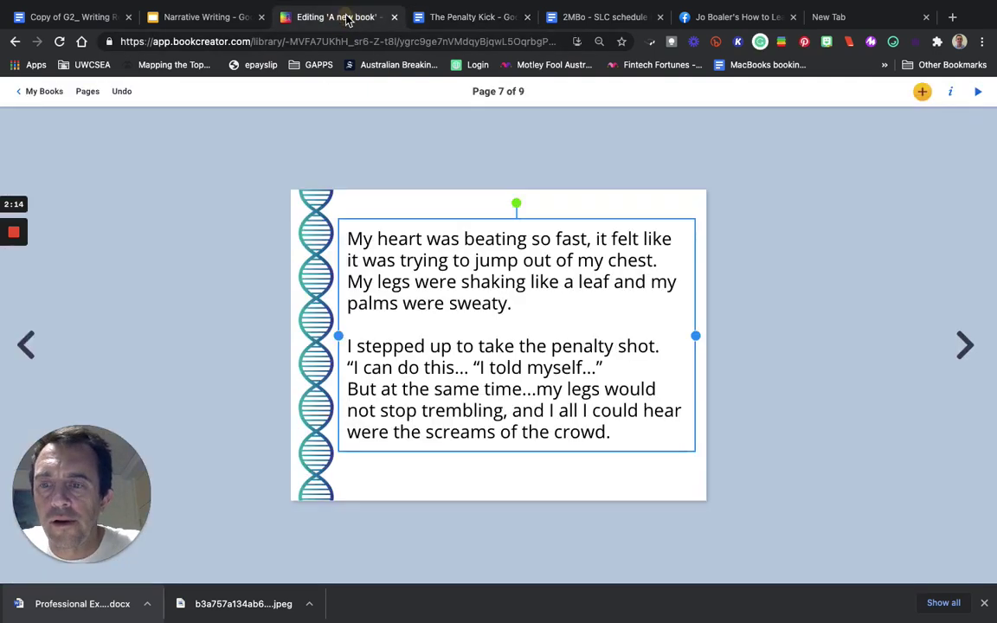
Step: Paste the 'I stepped forward…' paragraph into a new text box on page 8, then return to page 7
left_click(966, 346)
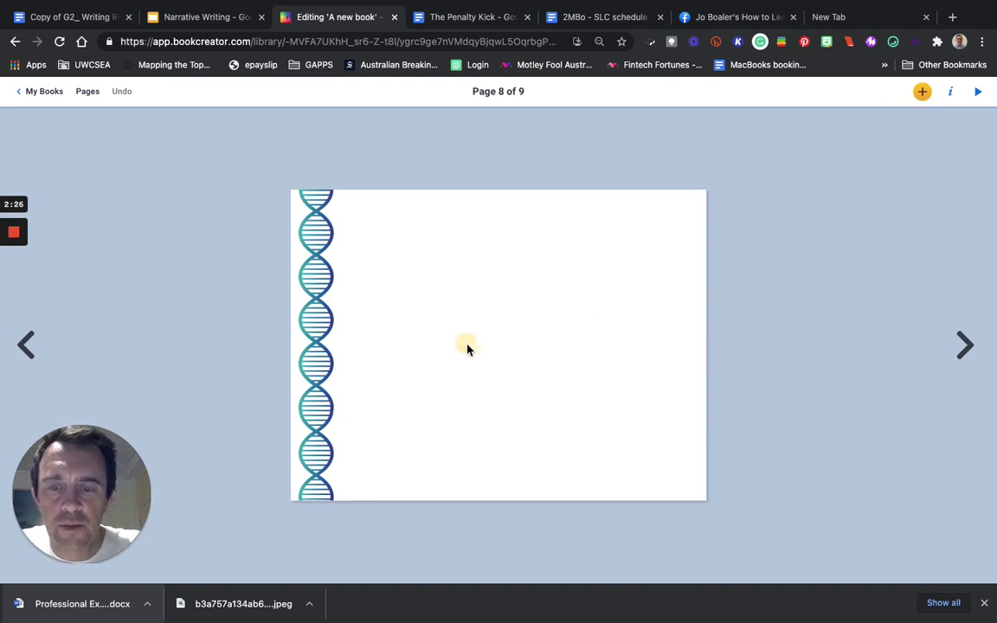
left_click(926, 95)
left_click(874, 232)
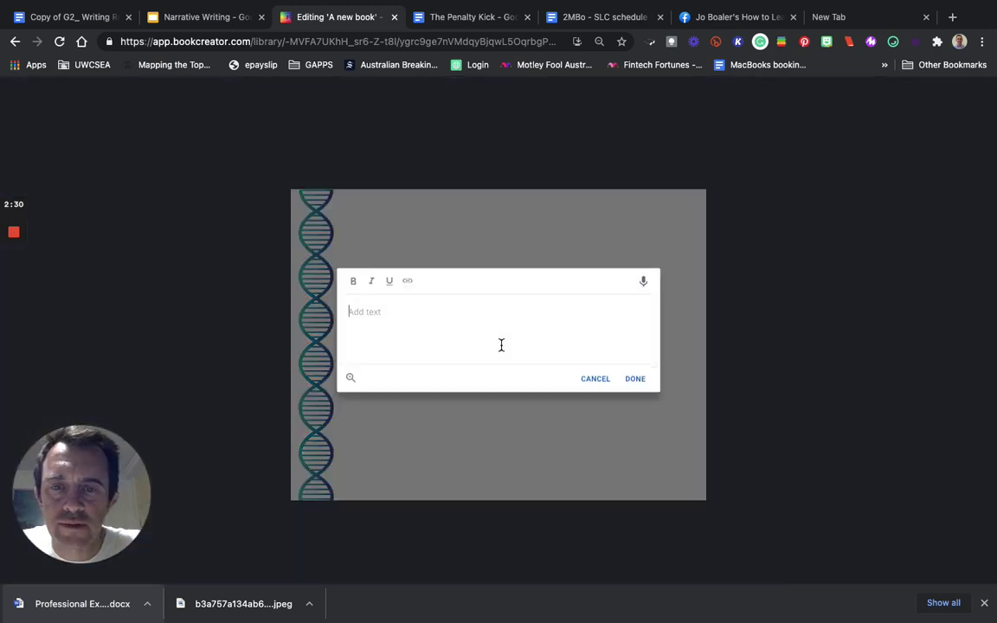
type("I stepped forward to take the penalty kick......and for a moment a smile started to appear on my face as the ball left my foot. We're gonna win , I thought. I'm gonna be a hero...")
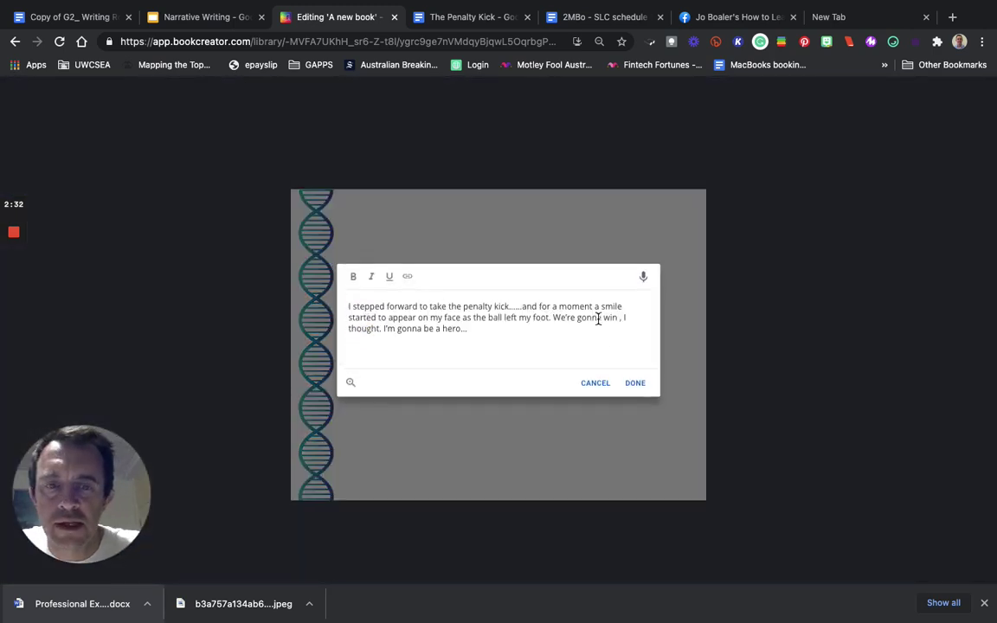
left_click(635, 383)
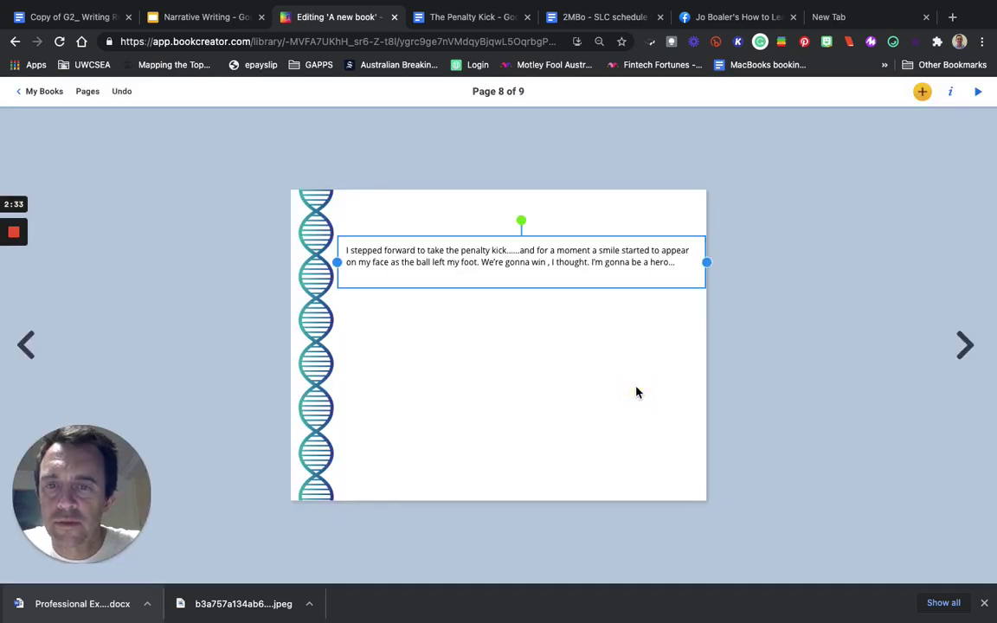
left_click(419, 350)
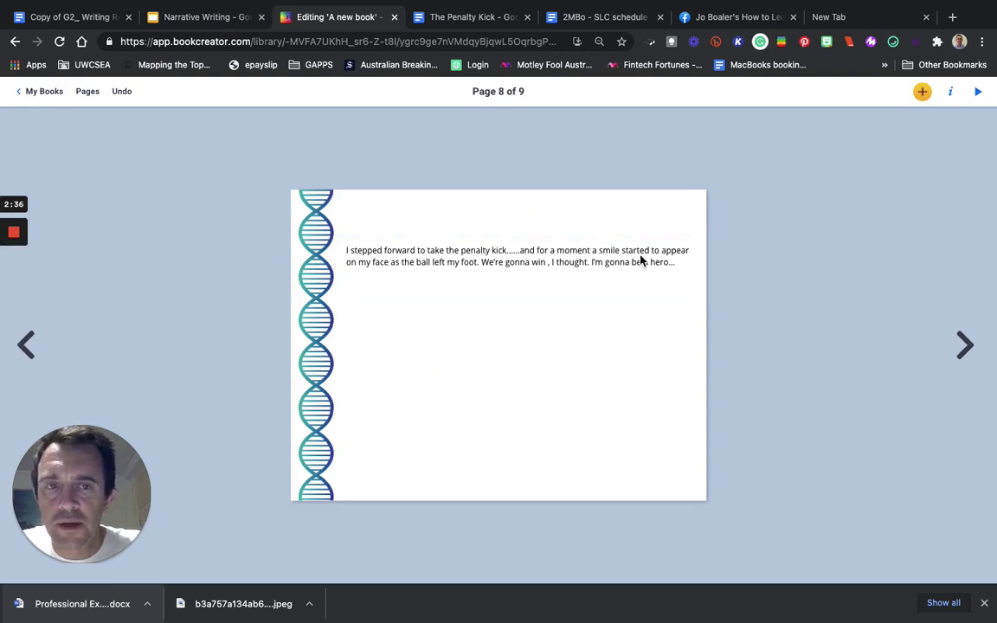
left_click(28, 350)
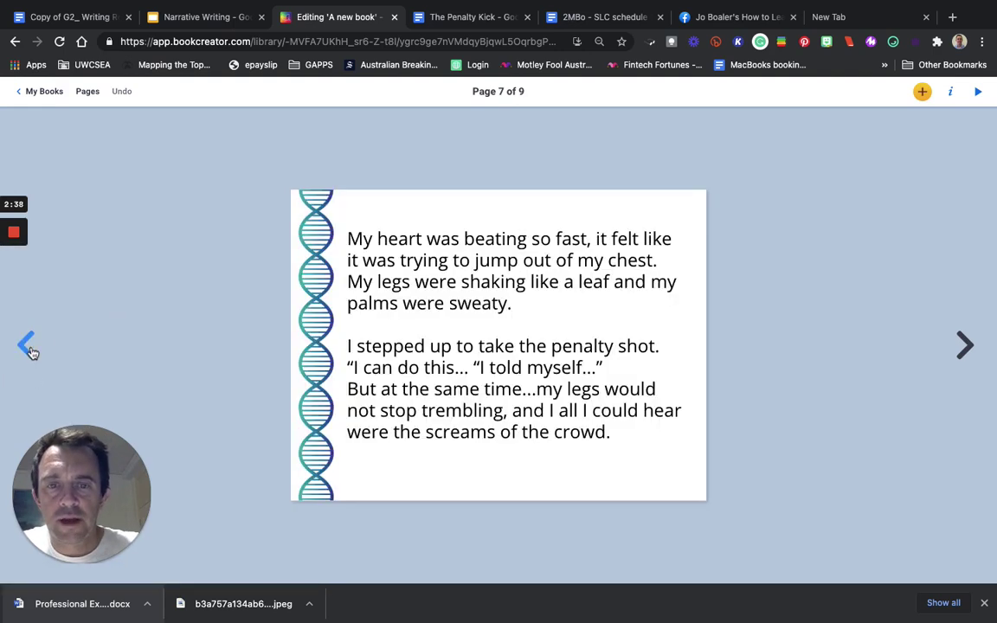
left_click(500, 282)
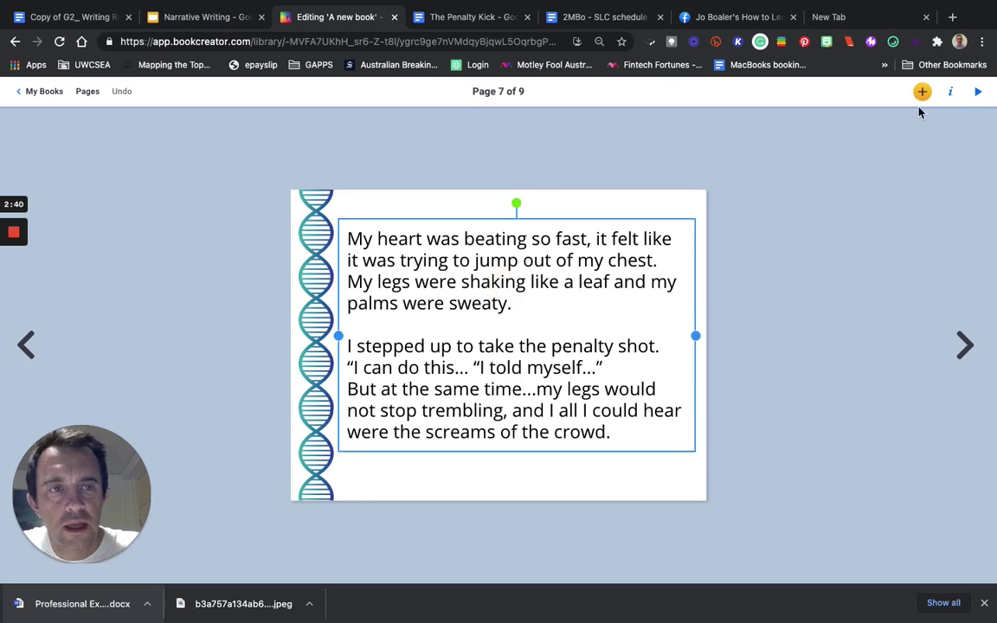
Step: Inspect the page 7 text box's settings without changing them
left_click(950, 92)
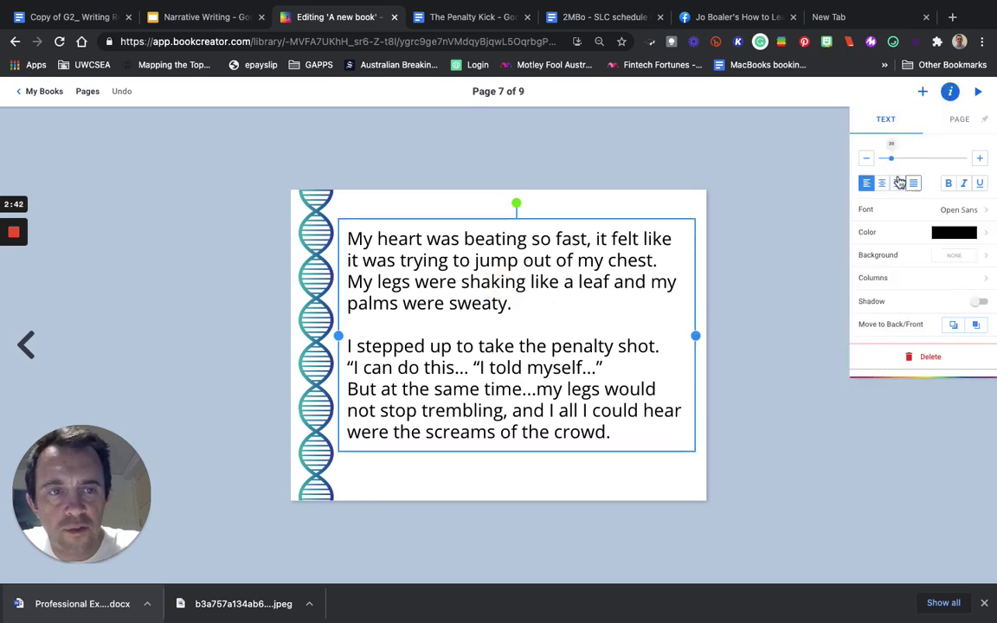
scroll(882, 160, "up", 3)
scroll(935, 131, "up", 2)
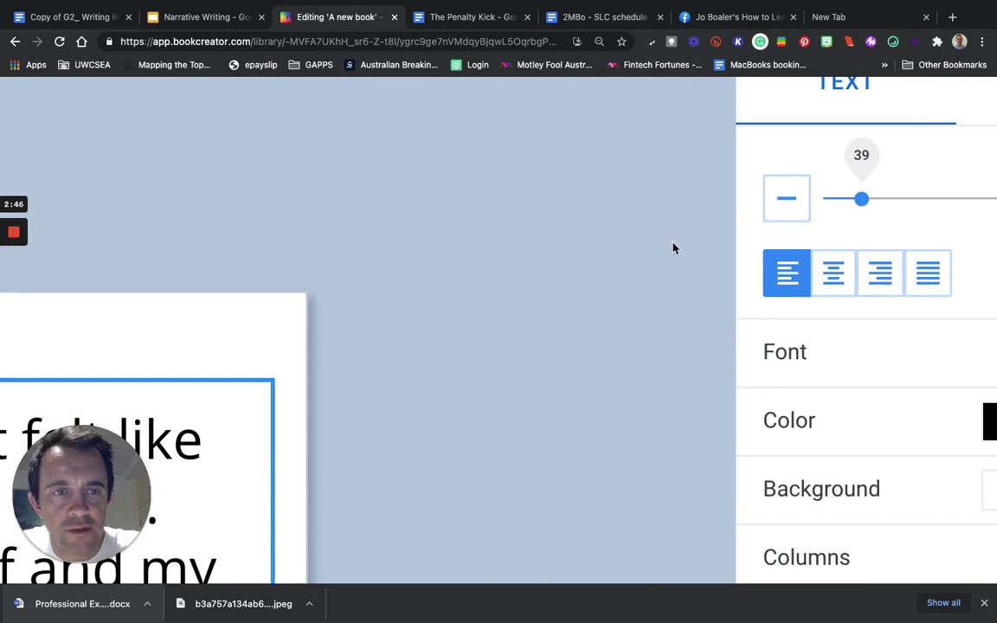
scroll(674, 248, "down", 2)
scroll(674, 248, "down", 2)
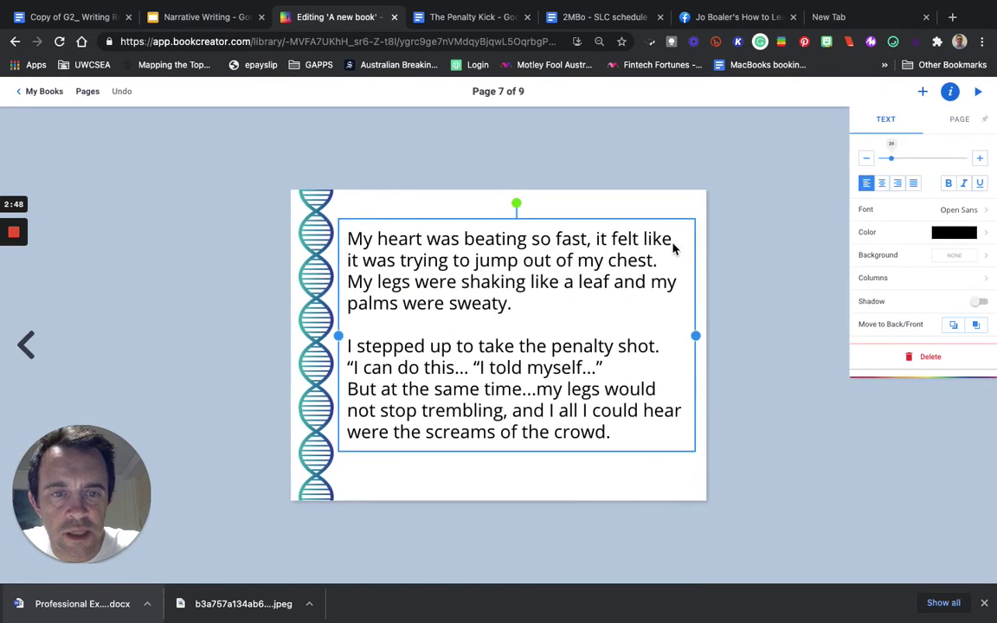
left_click(829, 278)
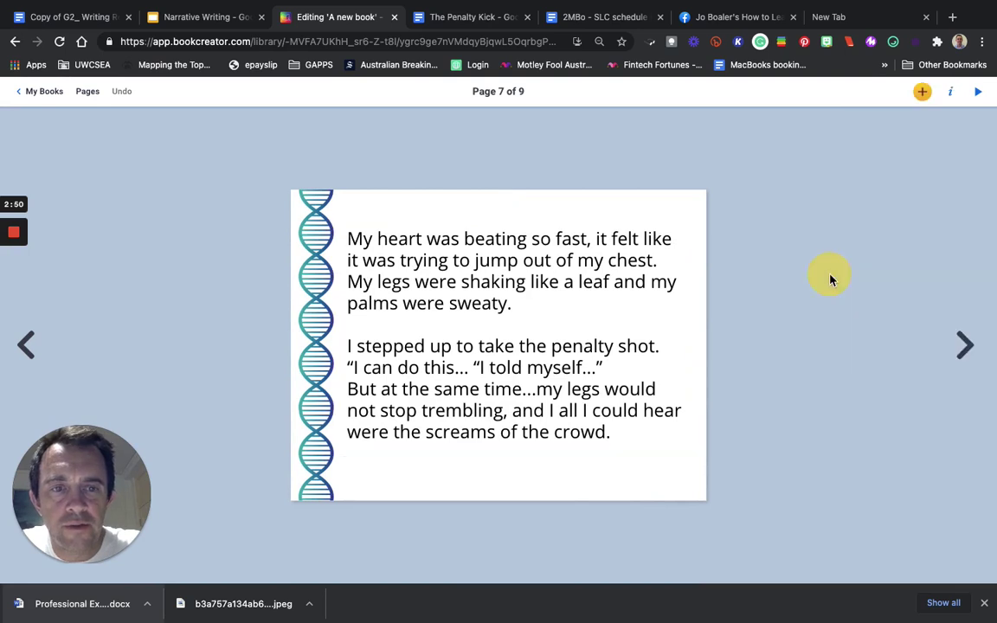
Step: Set page 8's paragraph to 39 pt, narrow its box and move it toward the centre
left_click(966, 345)
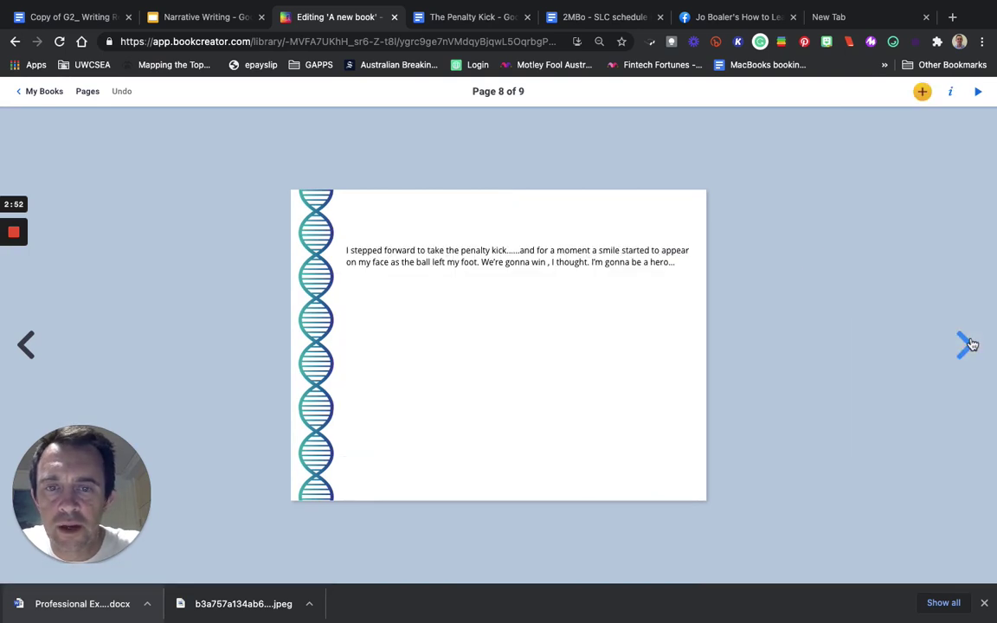
left_click(403, 253)
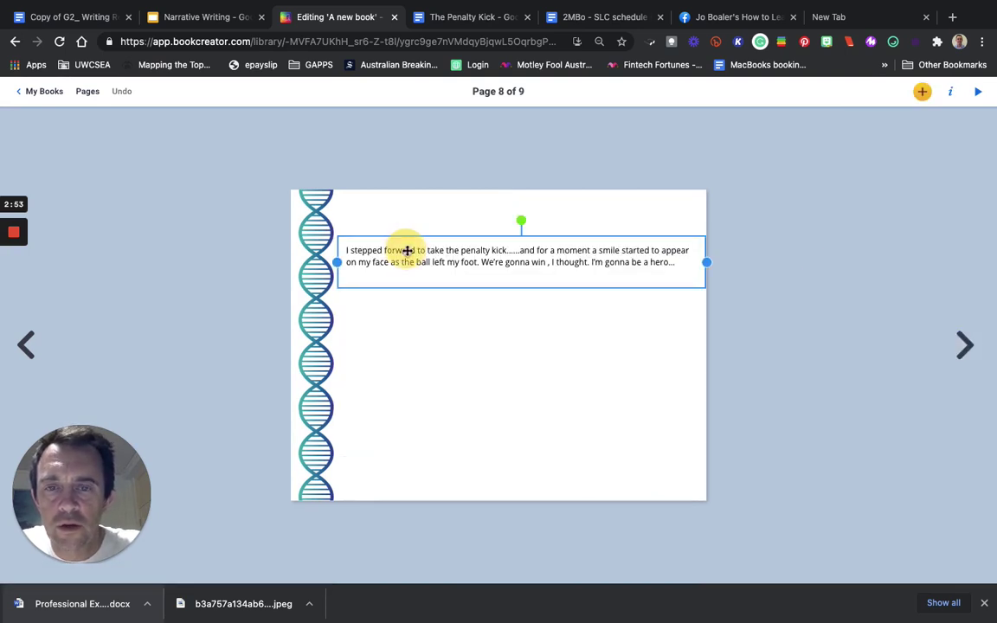
left_click(952, 94)
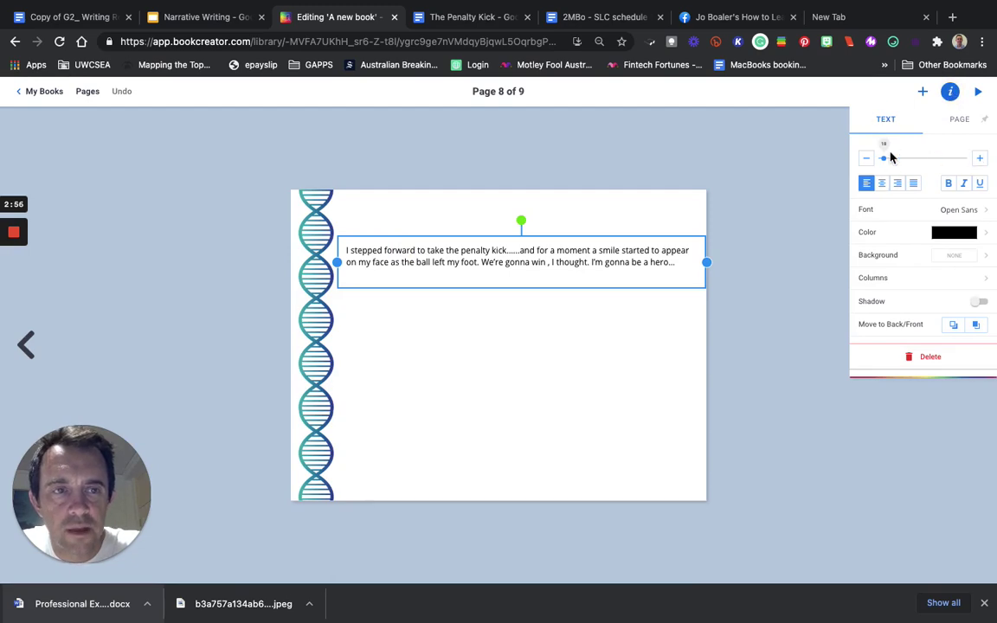
left_click_drag(888, 157, 891, 158)
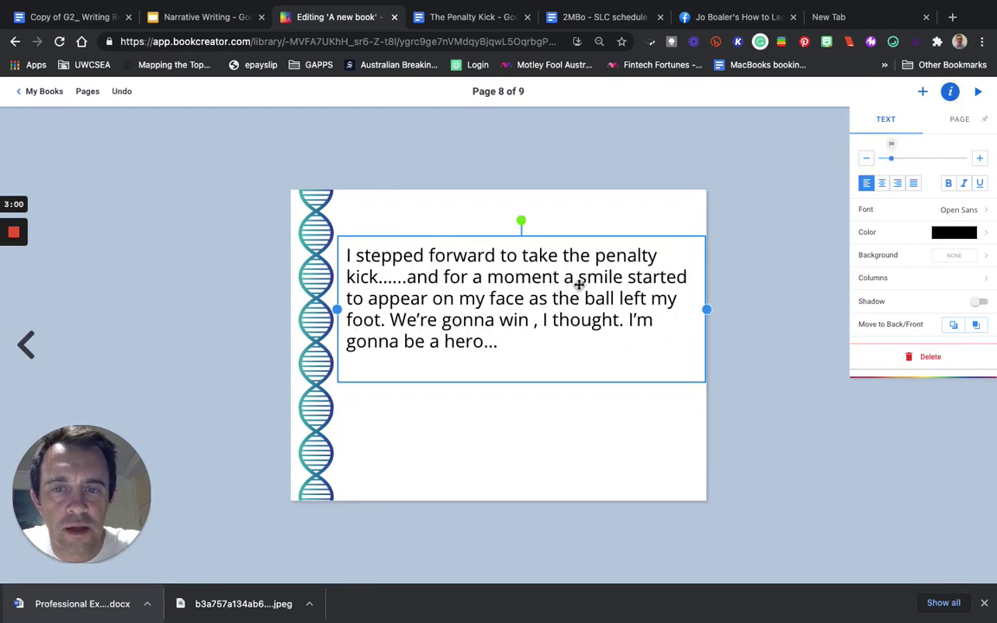
left_click(582, 425)
left_click(491, 251)
left_click_drag(705, 309, 672, 310)
left_click_drag(466, 302, 485, 340)
left_click(607, 243)
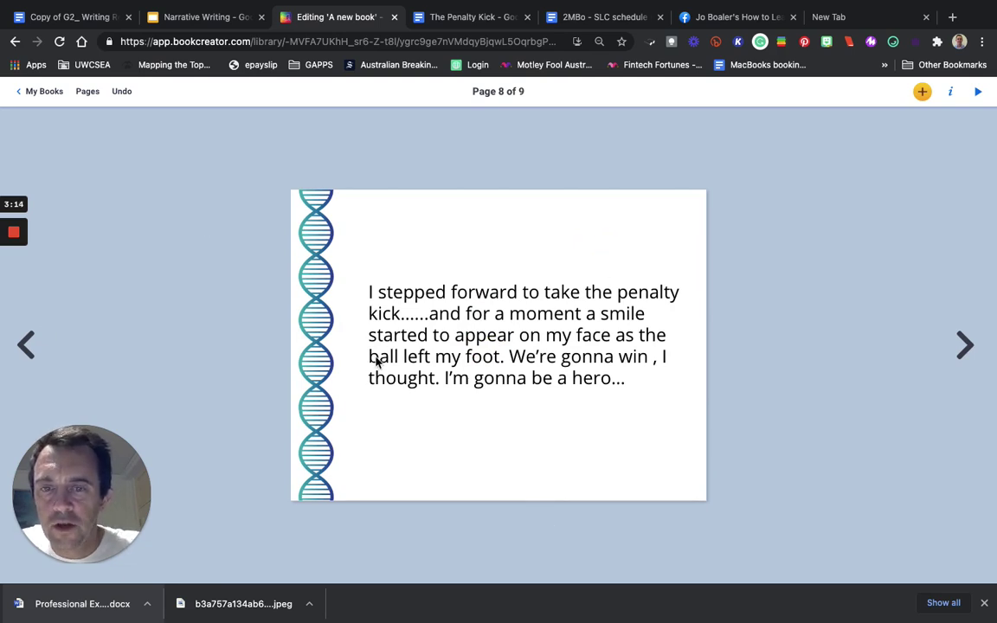
left_click(459, 18)
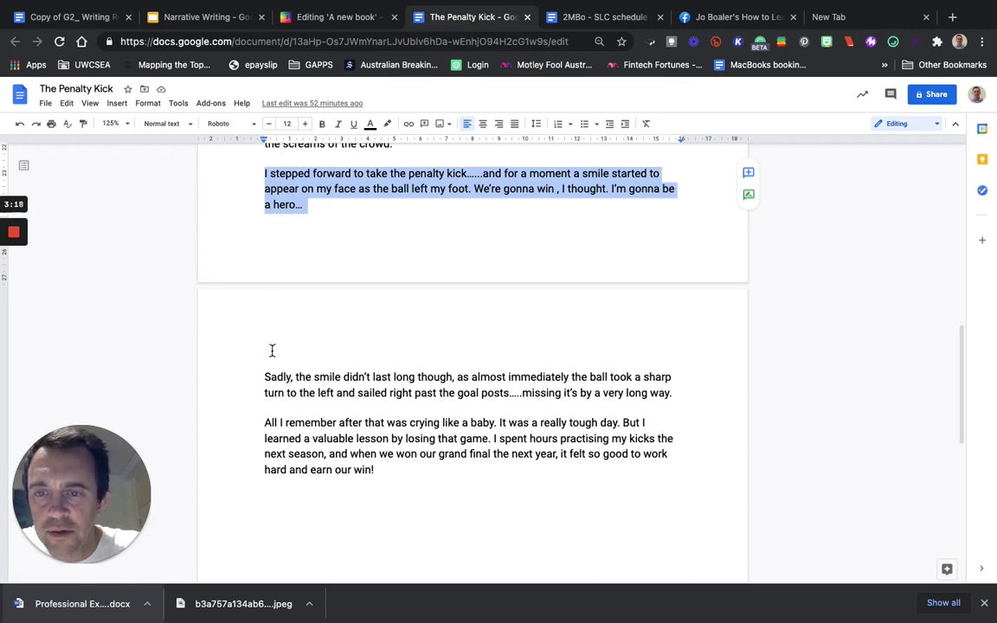
Step: Make the 'Sadly…' paragraph read 'missing it's target by a very long way' and select it
left_click_drag(264, 379, 675, 386)
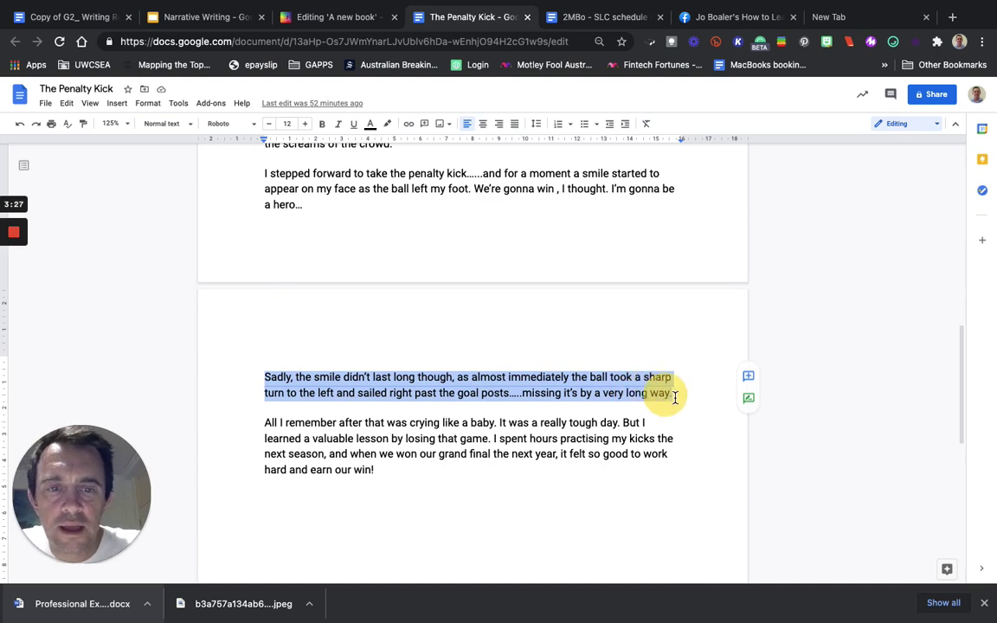
left_click(581, 393)
type("target")
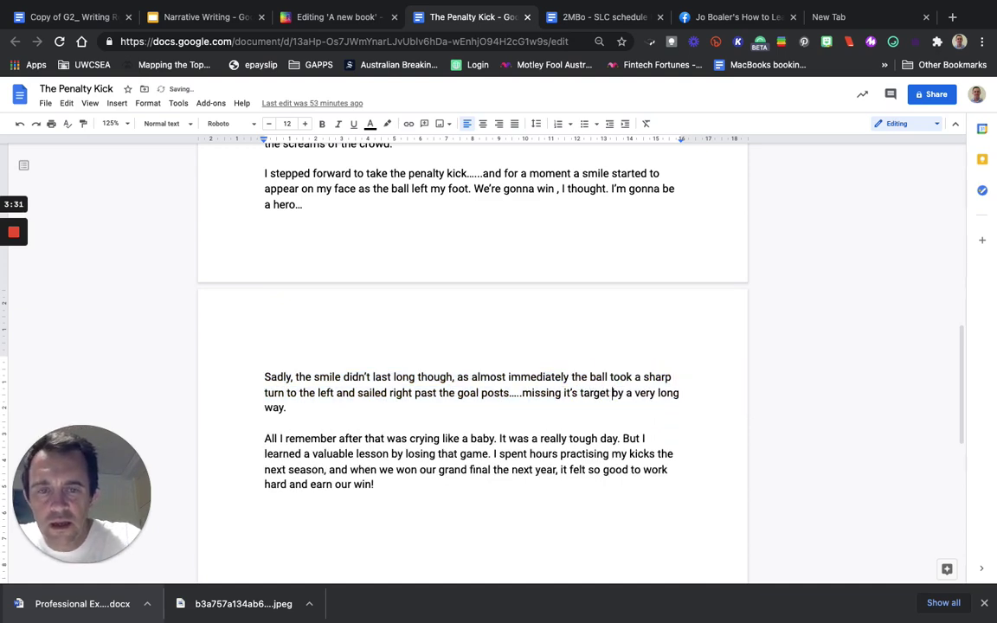
triple_click(270, 384)
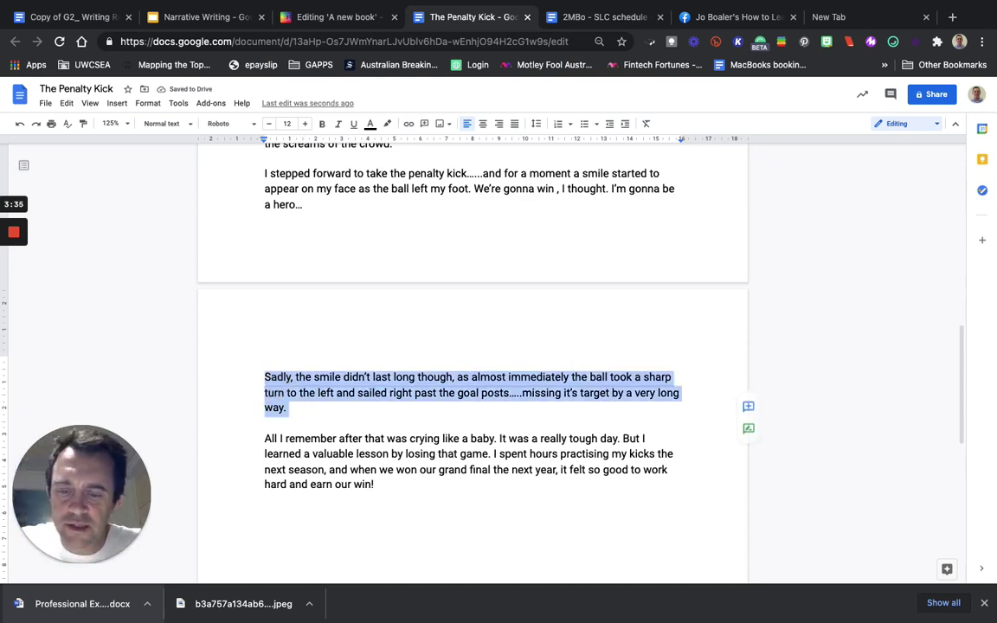
Step: Add page 9 and paste the 'Sadly, the smile…' paragraph into a new text box
left_click(322, 20)
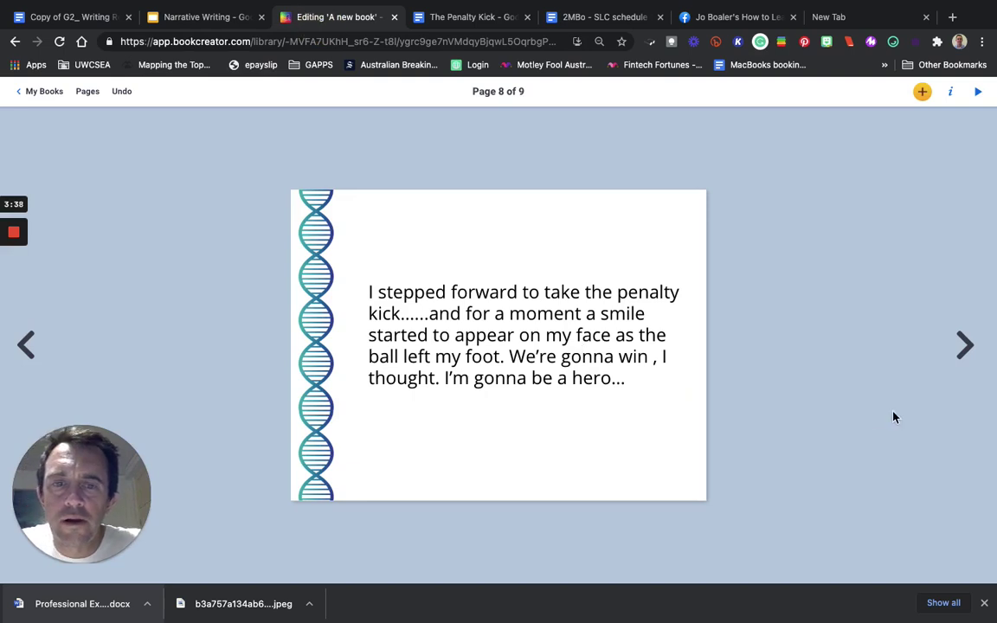
left_click(967, 346)
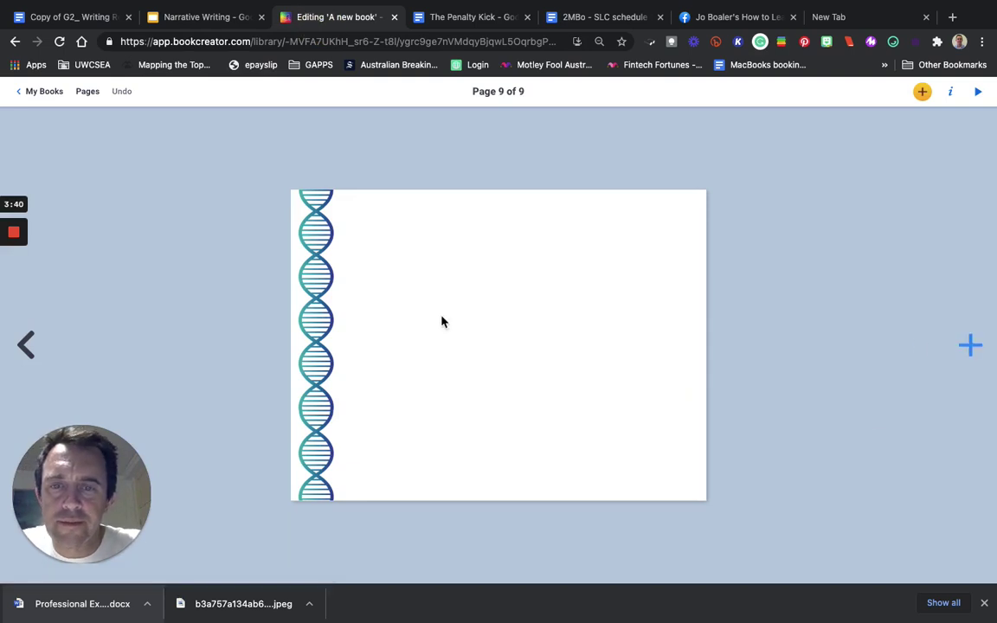
left_click(923, 91)
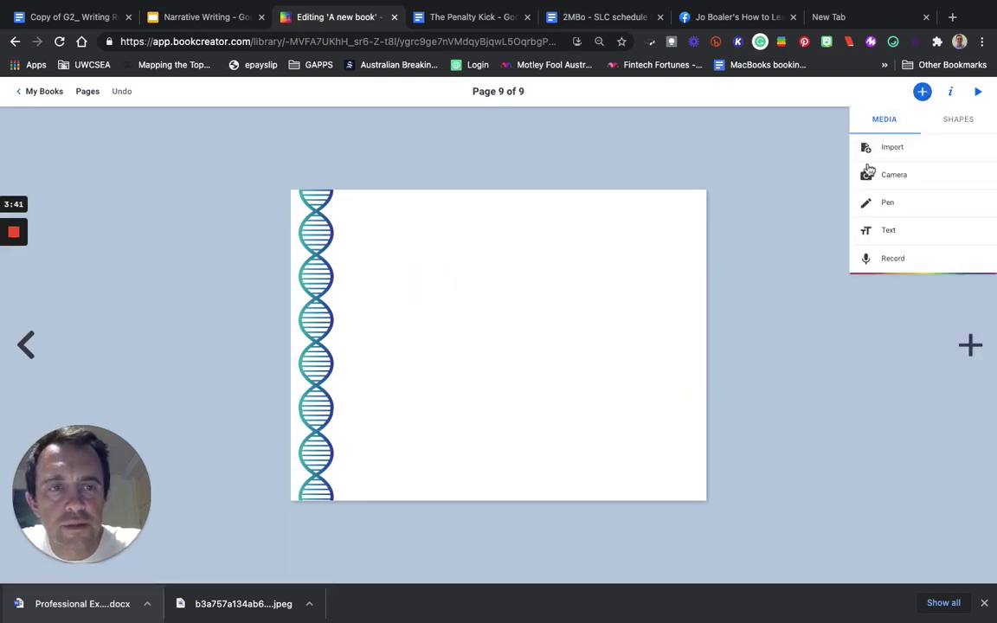
left_click(899, 227)
type("Sadly, the smile didn't last long though, as almost immediately the ball took a sharp turn to the left and sailed right past the goal posts.....missing it's target by a very long way.")
left_click(635, 379)
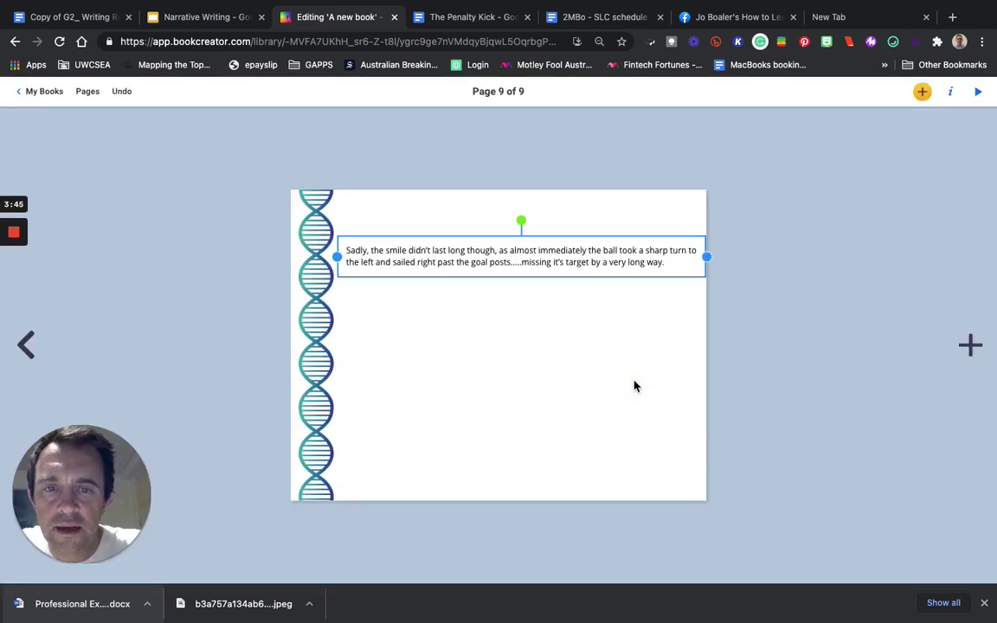
left_click(657, 367)
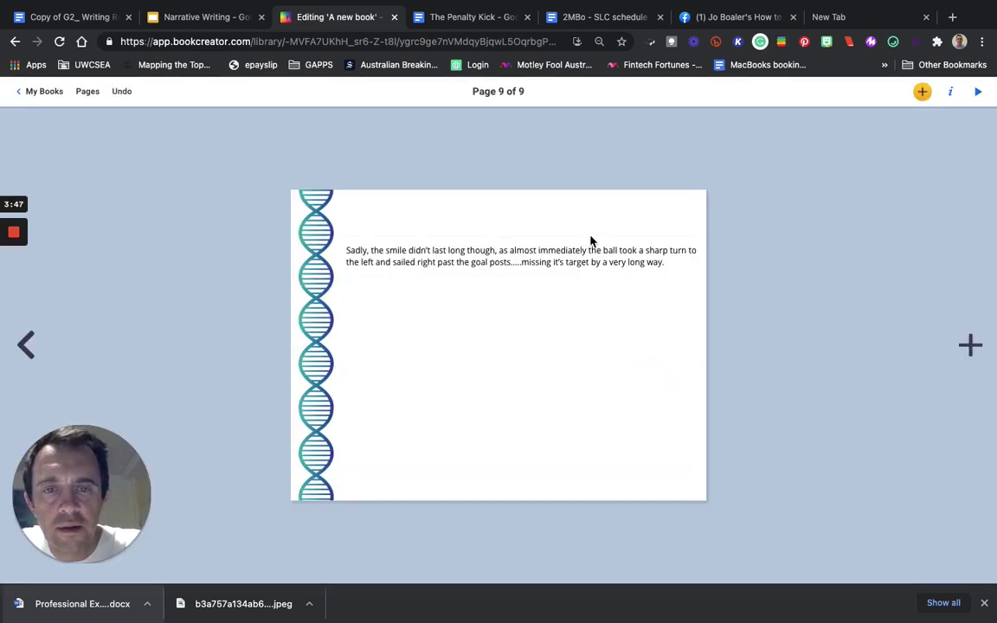
Step: Enlarge page 9's text, narrow its box and move it right of the helix border
left_click(571, 255)
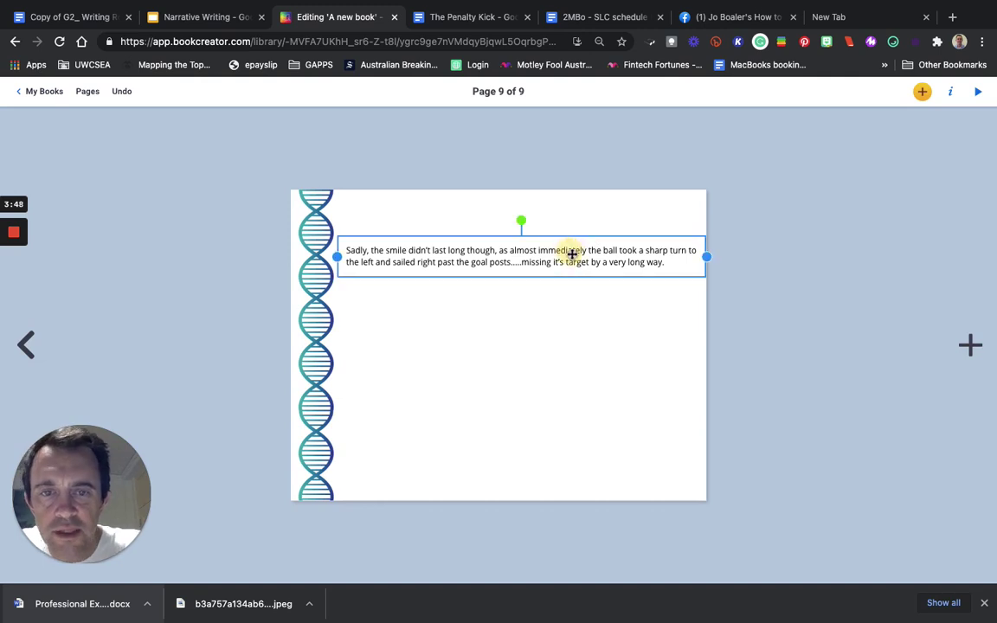
left_click(952, 93)
left_click_drag(887, 158, 890, 157)
left_click(865, 158)
left_click(865, 160)
left_click(865, 160)
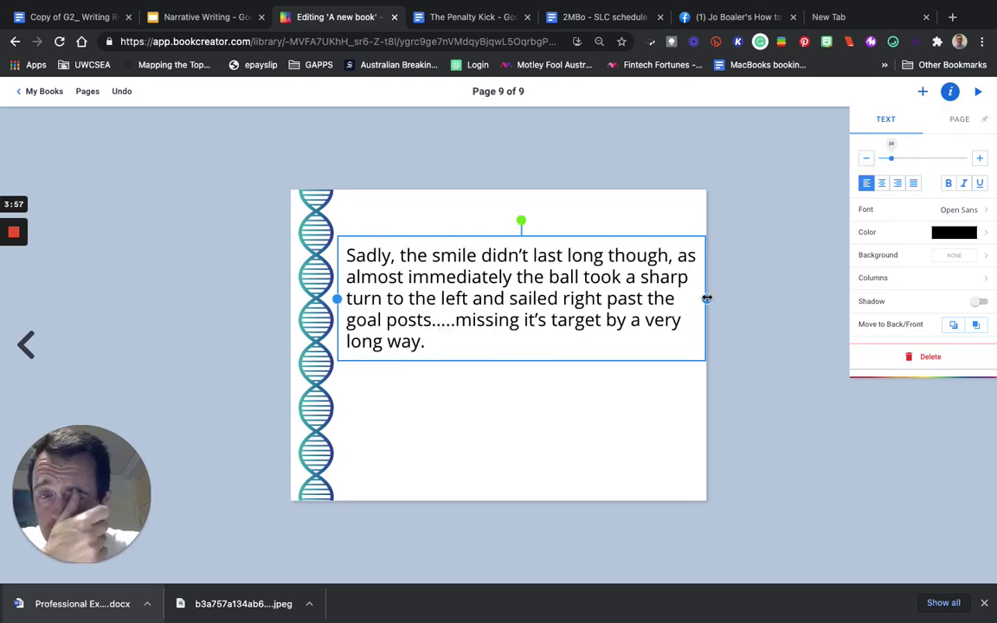
left_click_drag(706, 298, 670, 300)
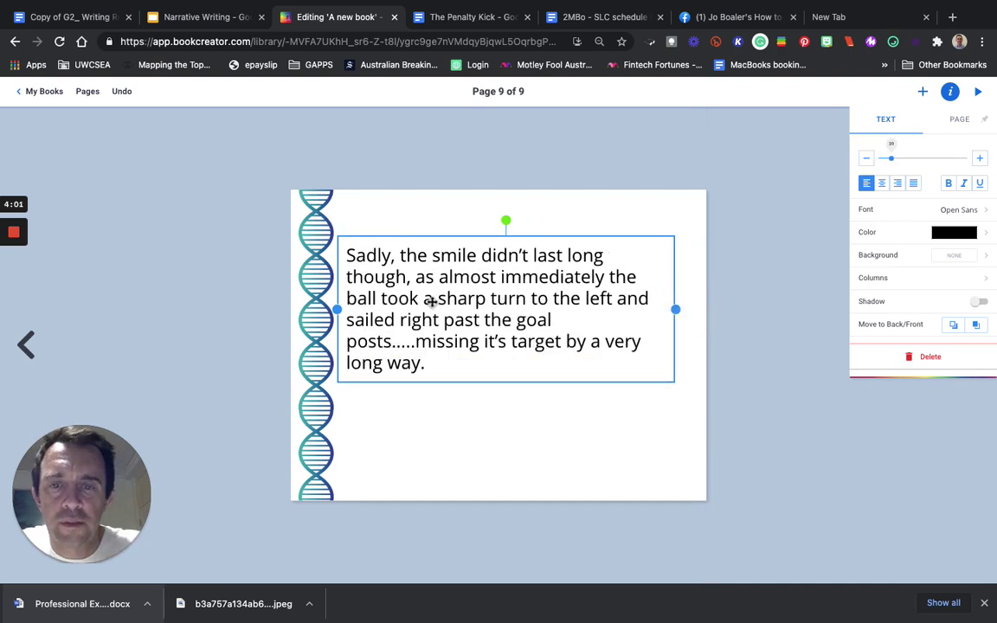
left_click_drag(430, 301, 383, 338)
left_click(467, 482)
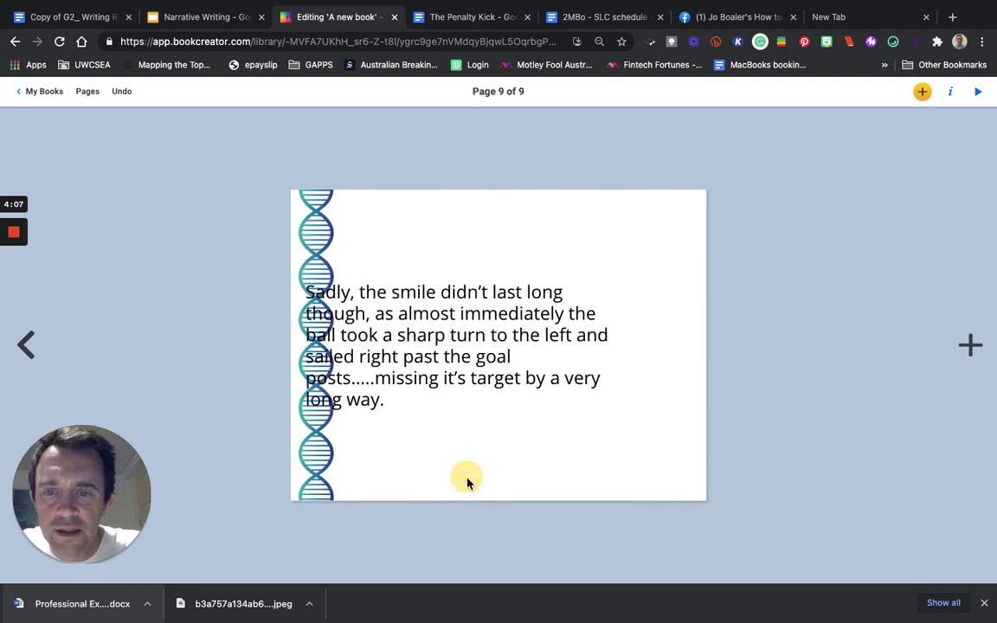
left_click_drag(466, 321, 580, 315)
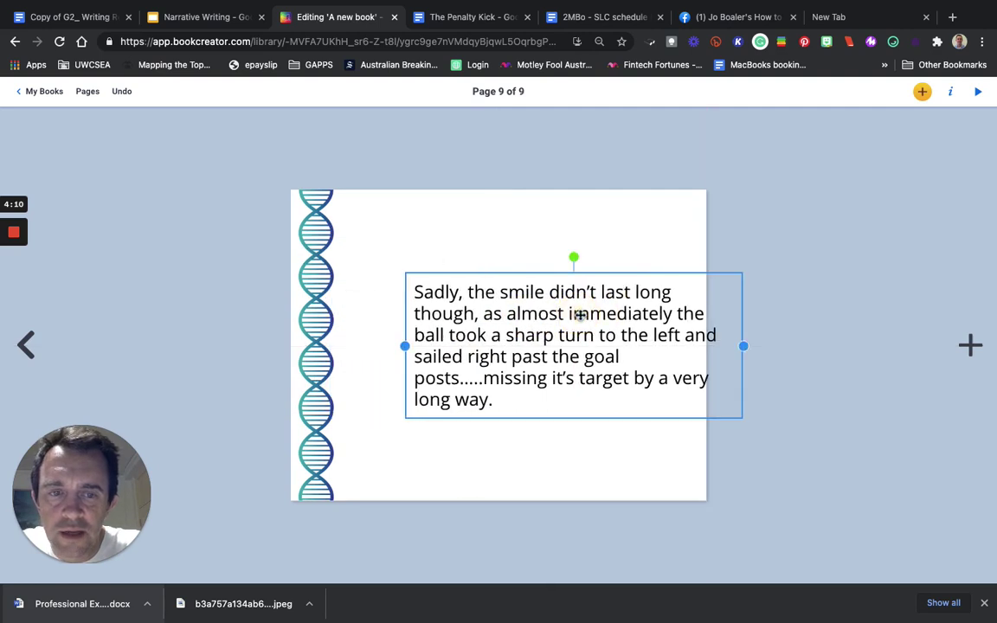
Step: Preview the book, then narrow page 9's text box and nudge it toward the centre
left_click(978, 92)
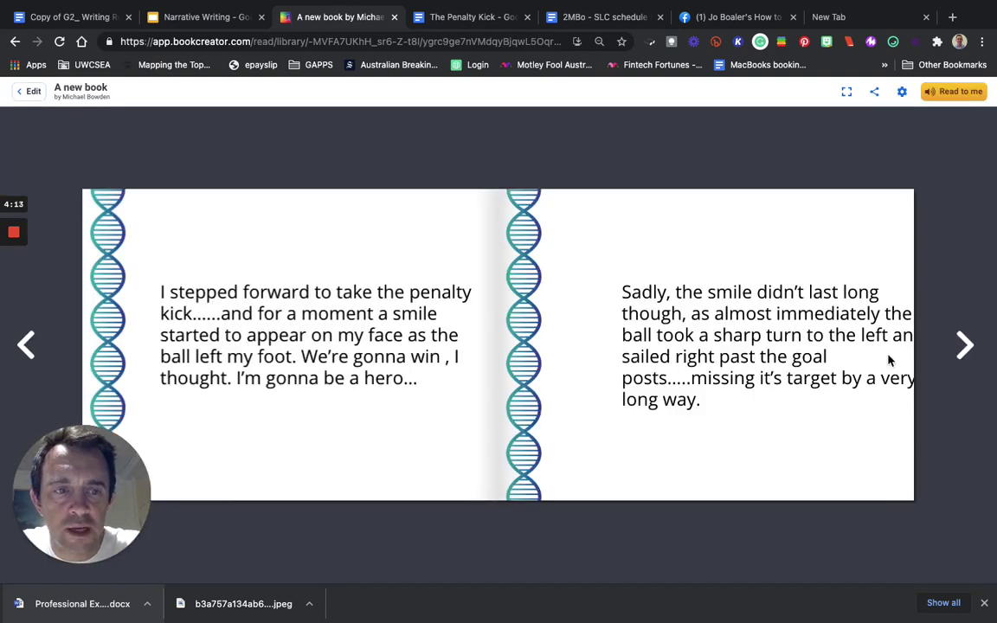
left_click(32, 91)
left_click(553, 319)
left_click_drag(554, 319, 501, 320)
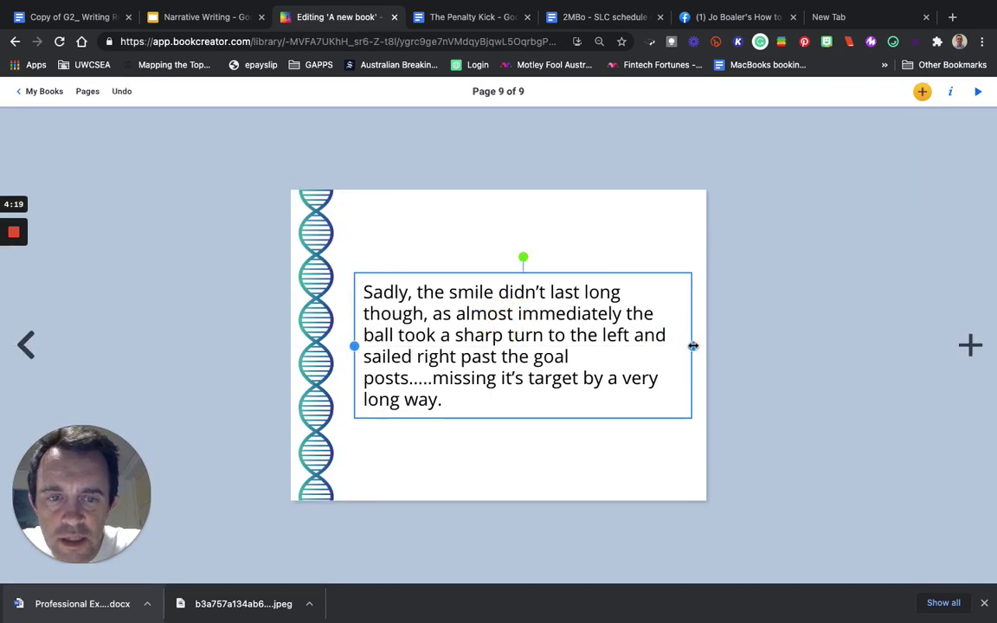
left_click_drag(693, 347, 660, 346)
left_click_drag(474, 348, 491, 348)
left_click(547, 469)
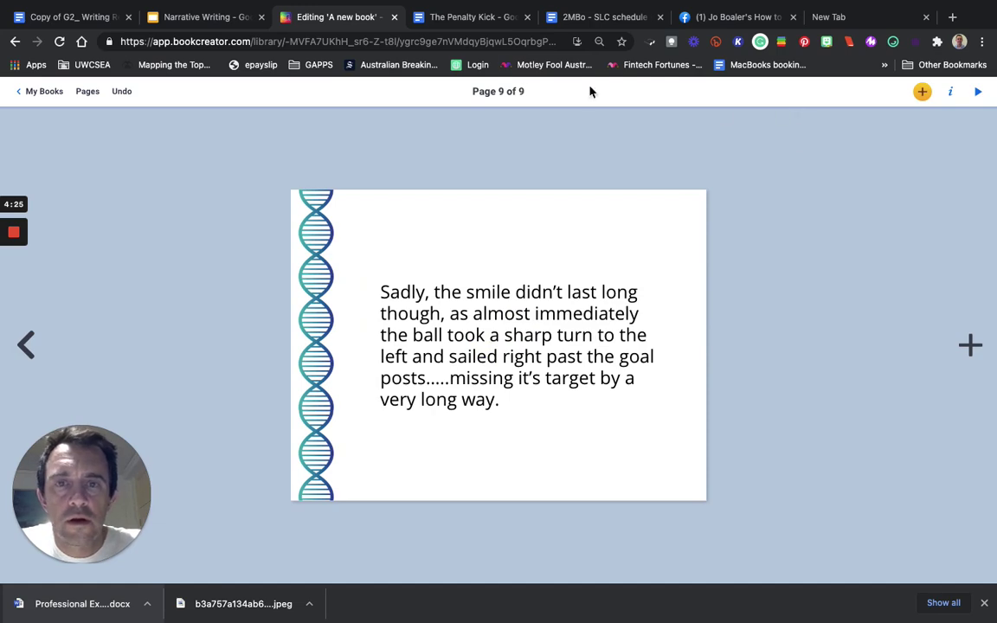
Step: Select the 'All I remember…' paragraph in the Google Doc
left_click(474, 17)
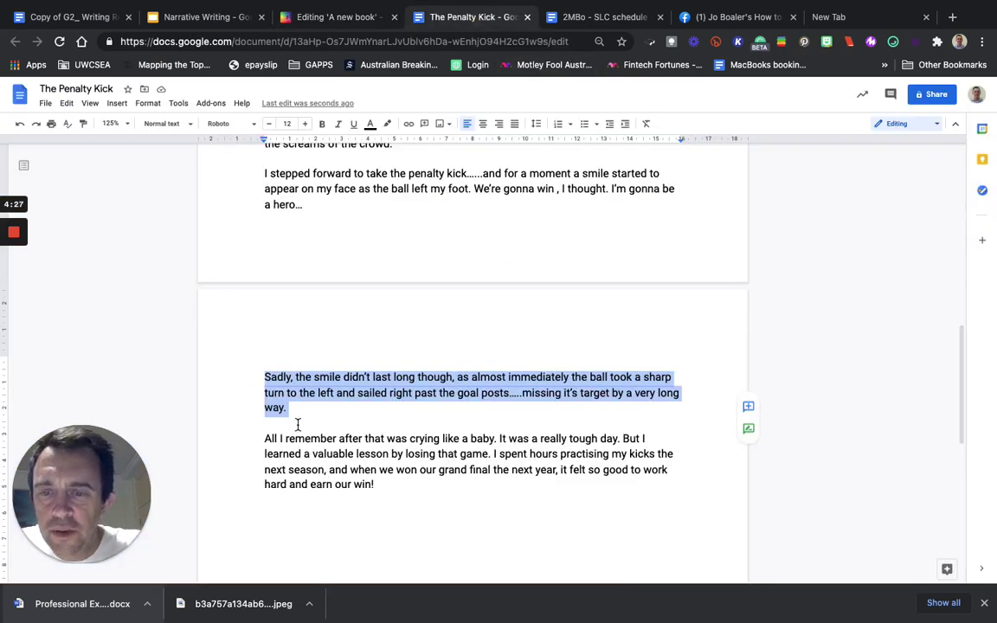
scroll(270, 350, "down", 2)
left_click_drag(265, 348, 382, 392)
key("super+c")
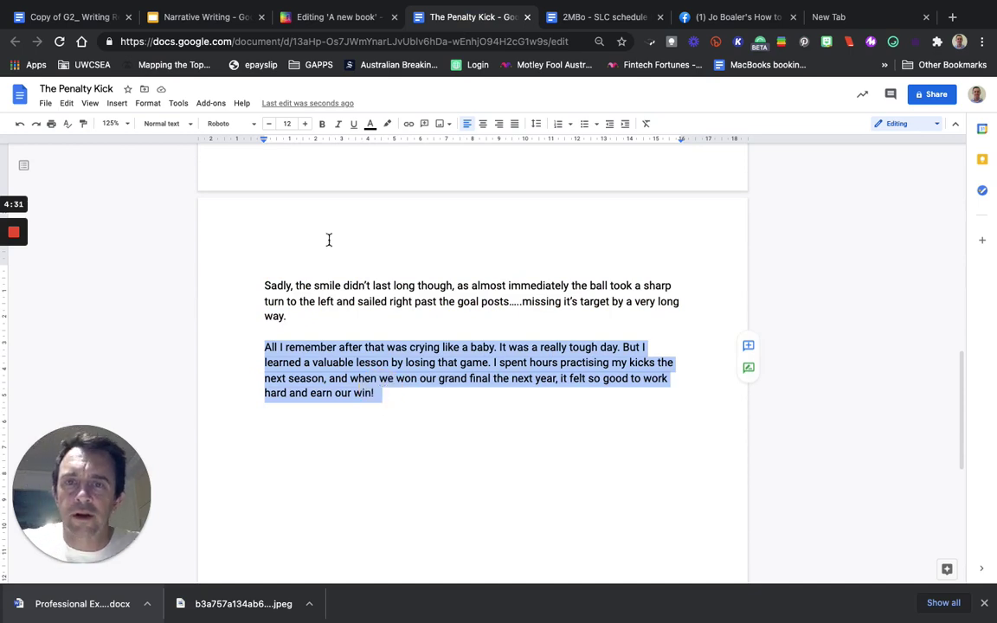
Step: Add page 10 and paste the 'All I remember…' paragraph into a new text box
left_click(320, 18)
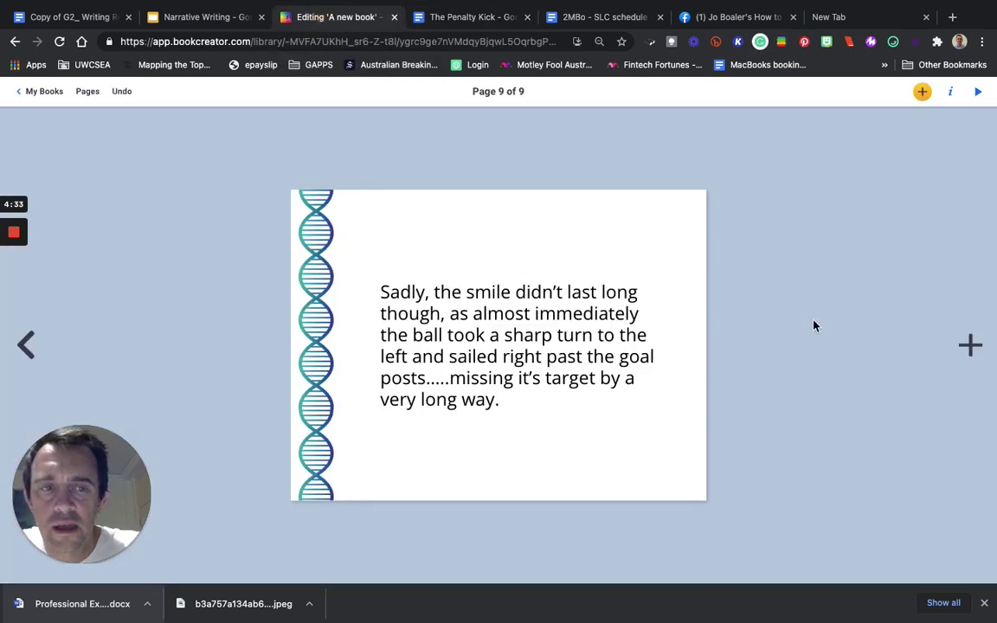
left_click(972, 346)
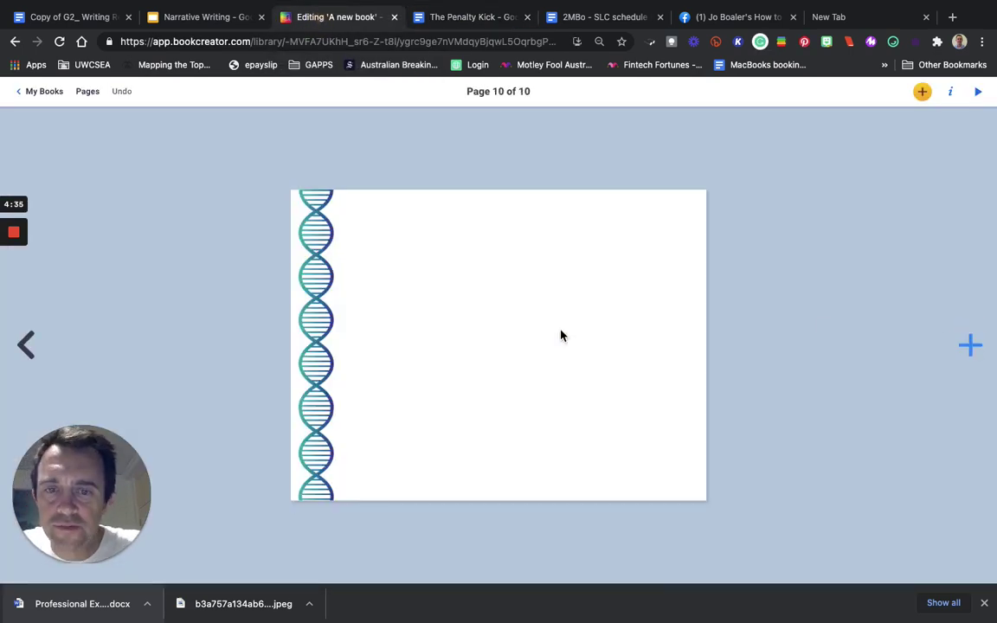
left_click(429, 328)
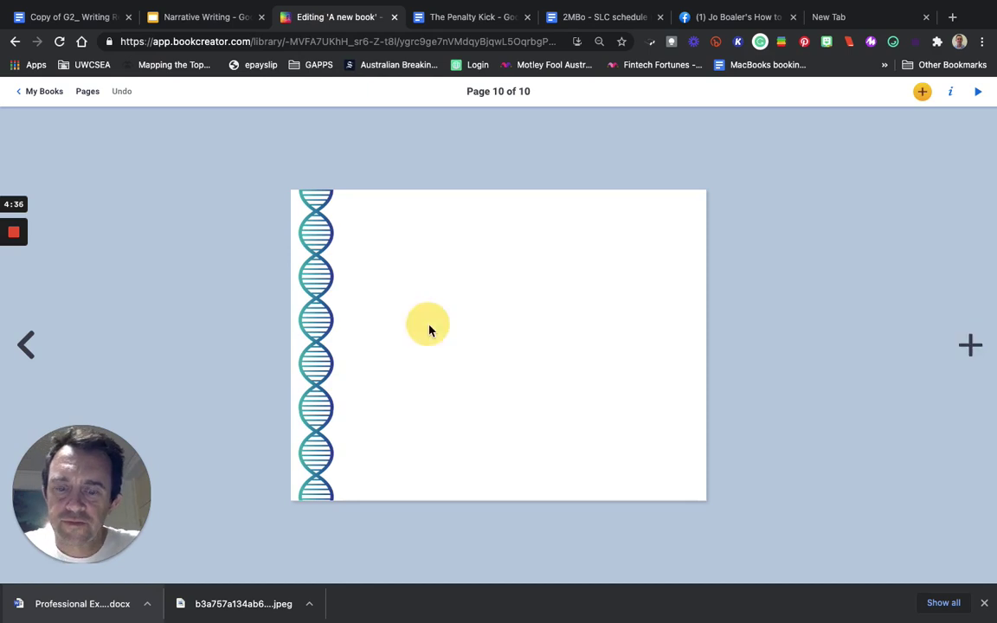
left_click(922, 93)
left_click(897, 236)
key("super+v")
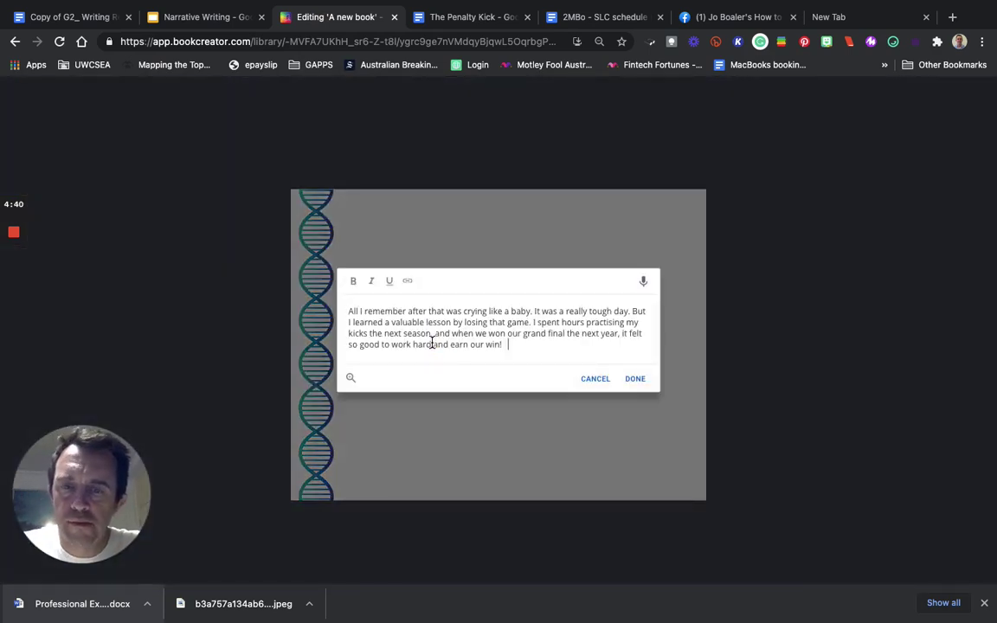
left_click(635, 379)
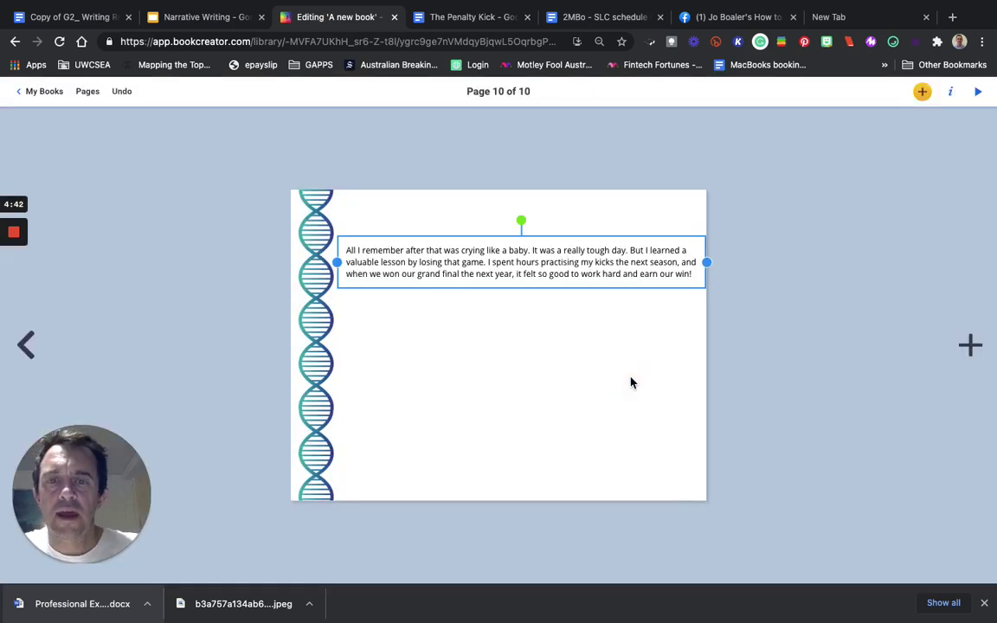
Step: Enlarge page 10's text, narrow its box and move it toward the centre
left_click(952, 92)
left_click_drag(884, 158, 894, 159)
left_click(869, 161)
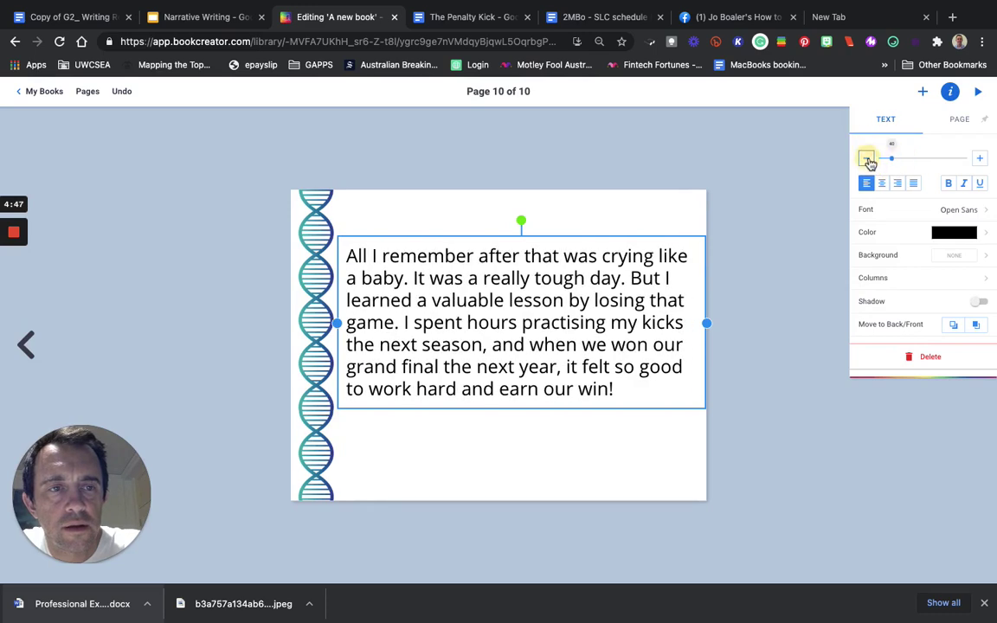
left_click(868, 159)
left_click_drag(706, 323, 670, 326)
left_click_drag(479, 323, 506, 339)
left_click(802, 305)
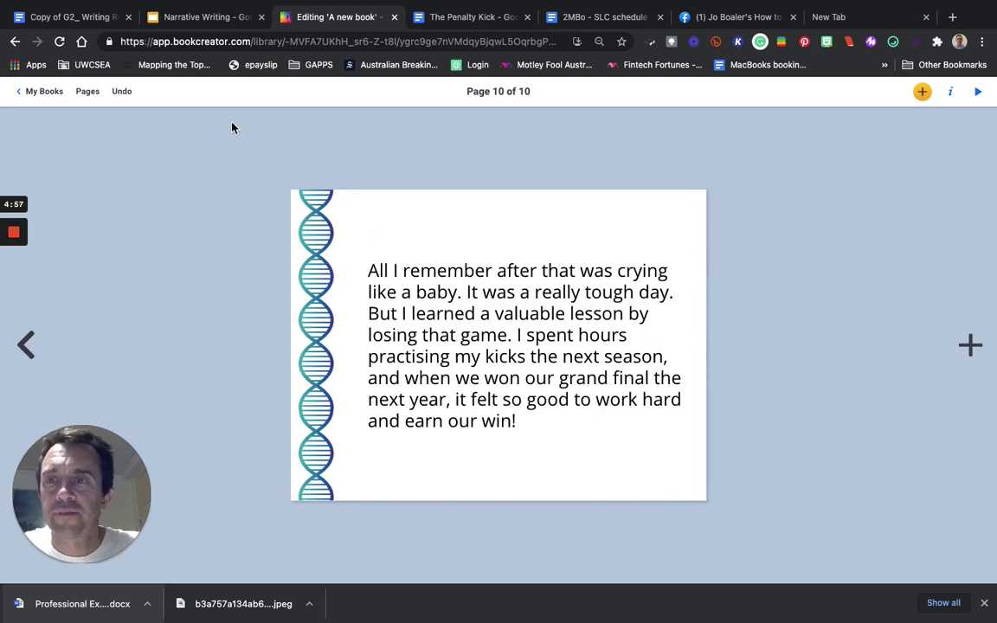
Step: Review thumbnails of all ten book pages, cover through page 10, then return to The Penalty Kick document
left_click(87, 92)
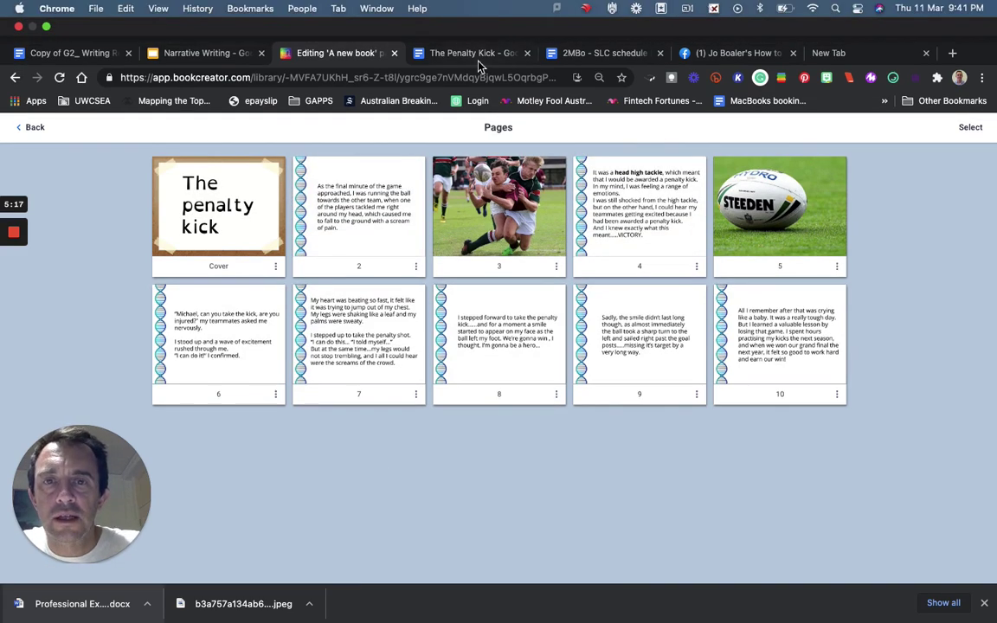
left_click(476, 57)
Step: Delete the extra blank lines after 'We had to win!' in The Penalty Kick draft
scroll(405, 356, "down", 1)
left_click(401, 418)
left_click(338, 316)
scroll(340, 316, "up", 2)
scroll(340, 315, "up", 10)
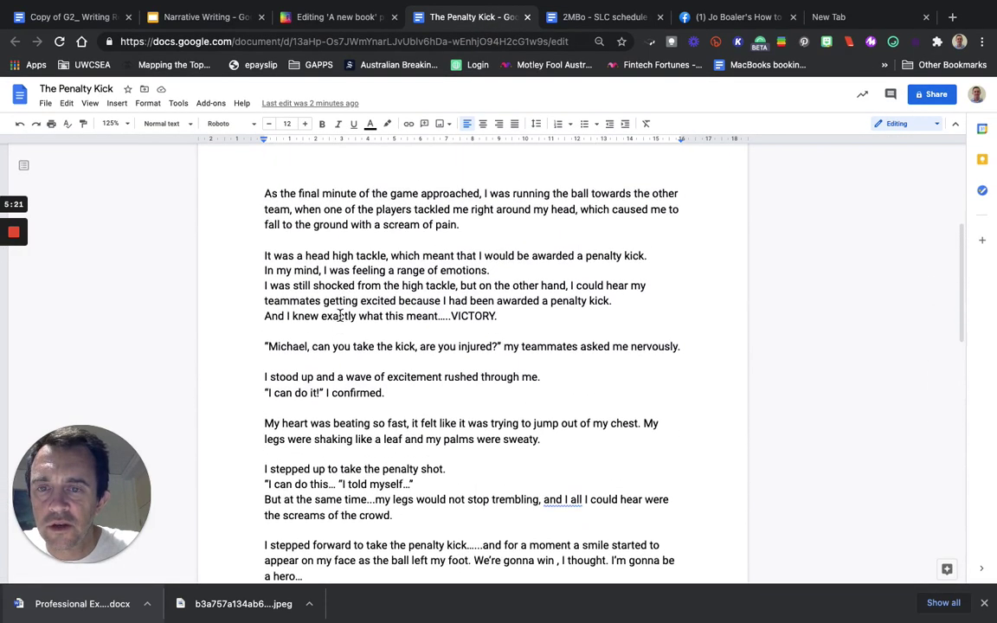
left_click(268, 269)
key("BackSpace")
key("BackSpace")
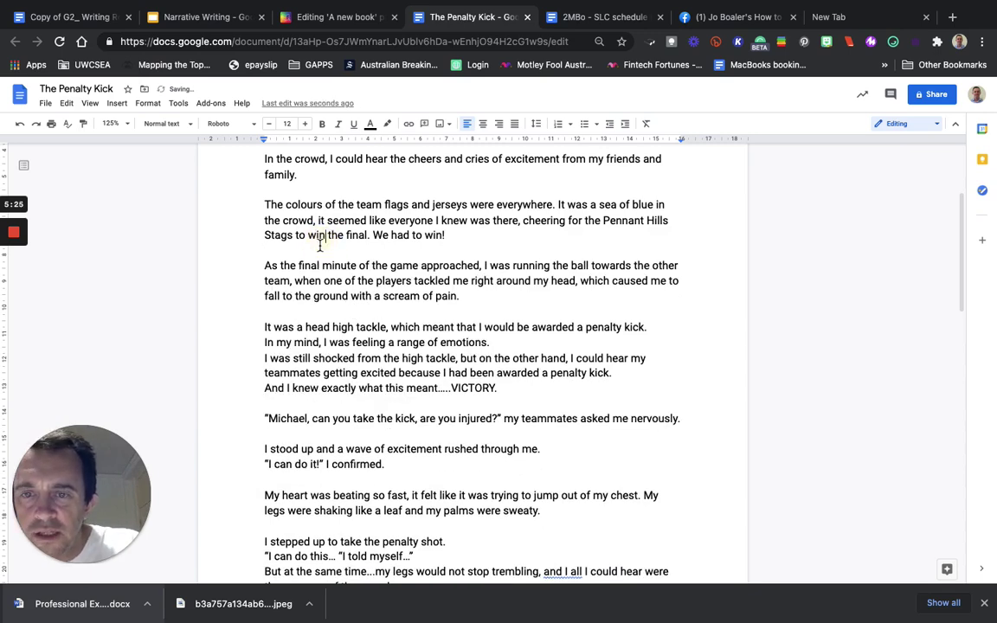
left_click(274, 406)
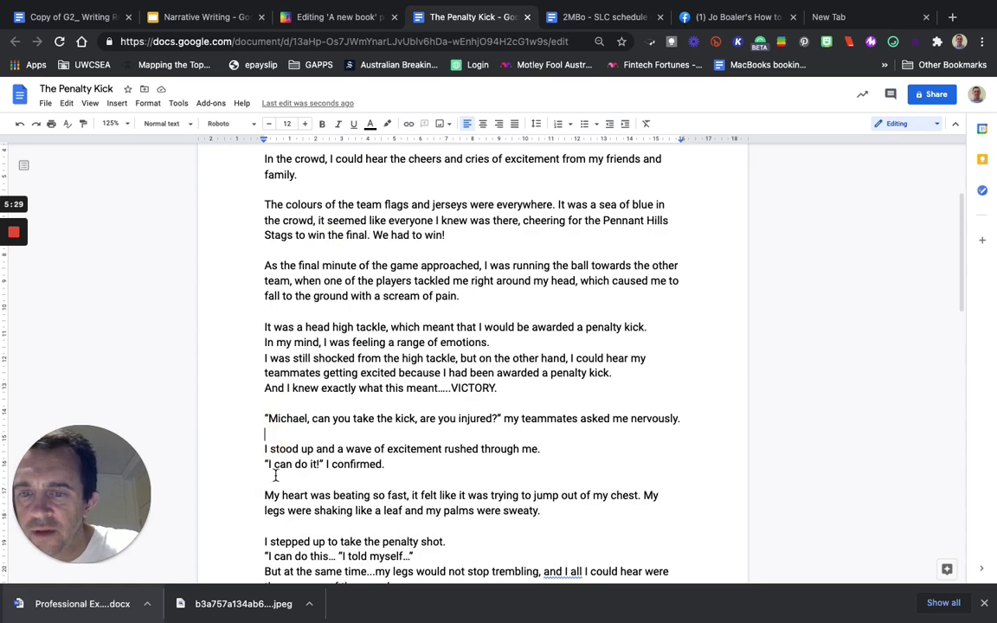
scroll(338, 225, "up", 3)
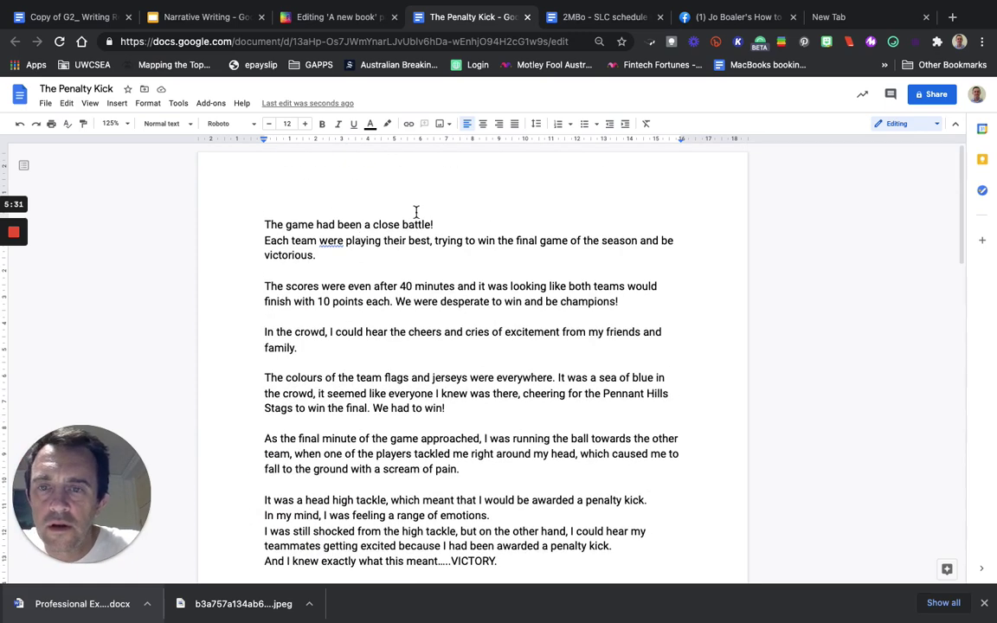